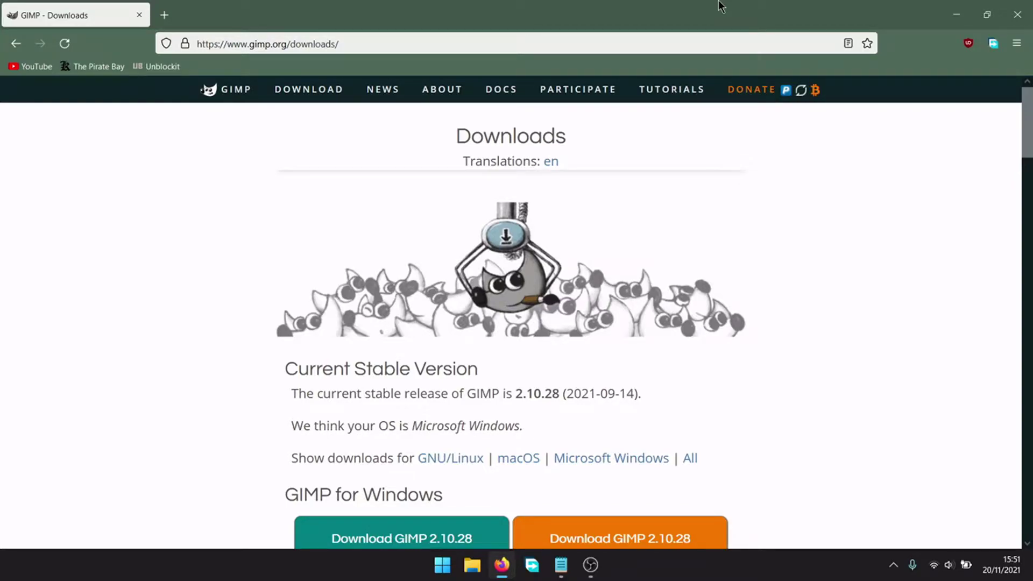
Scroll the GIMP Downloads page to the 2.10.28 Windows download options
{"action": "scroll", "coordinate": [638, 111], "scroll_direction": "down", "scroll_amount": 3}
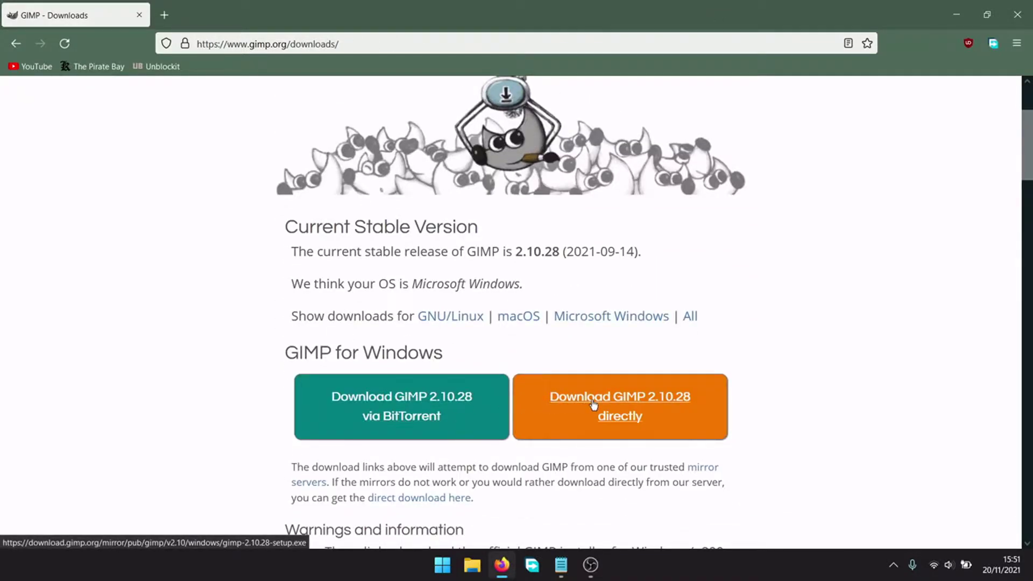
Close Firefox and install GIMP for all users in Italian, moving the progress window left
{"action": "left_click", "coordinate": [1018, 15]}
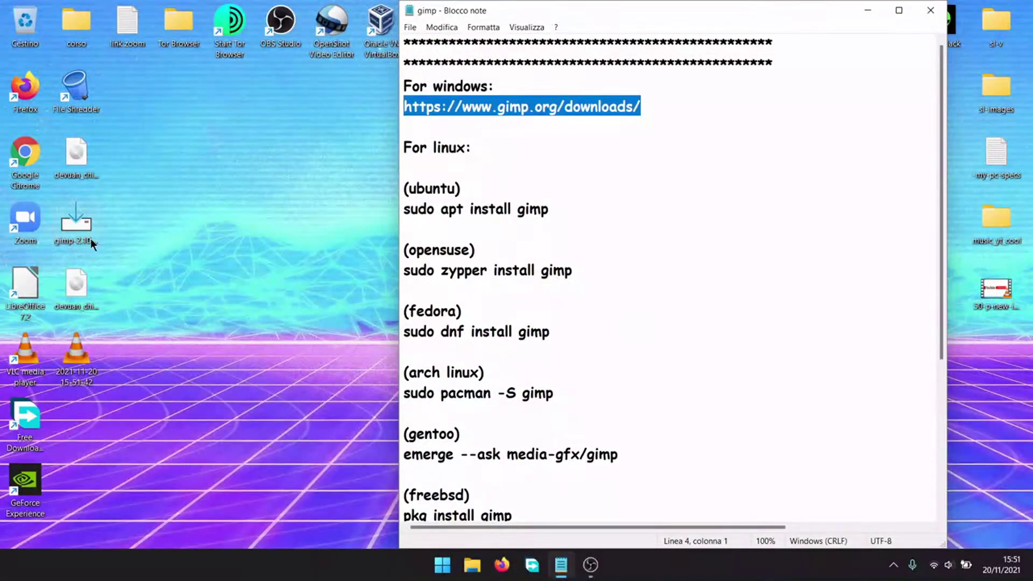
{"action": "double_click", "coordinate": [79, 224]}
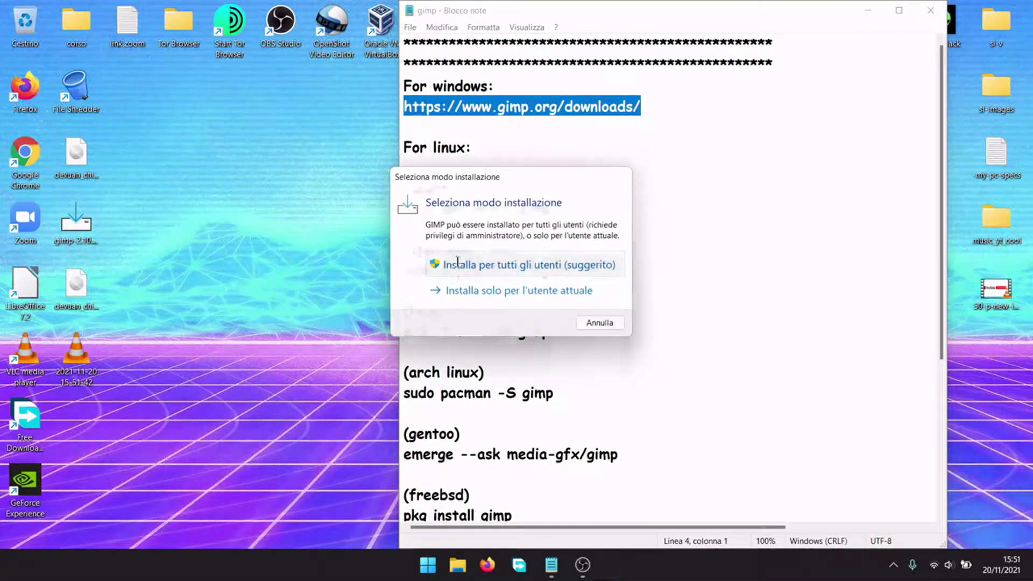
{"action": "left_click", "coordinate": [433, 264]}
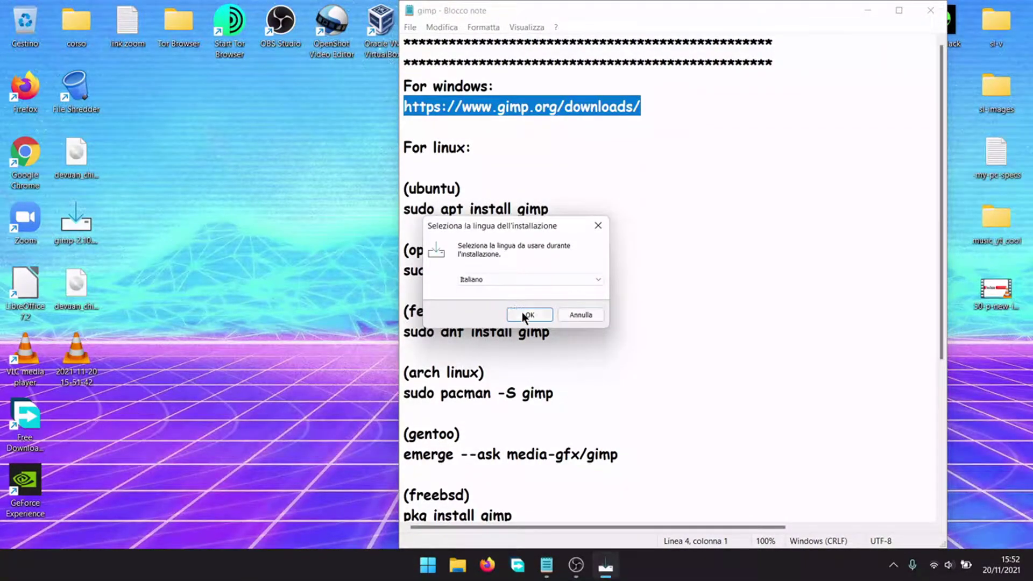
{"action": "left_click", "coordinate": [524, 314]}
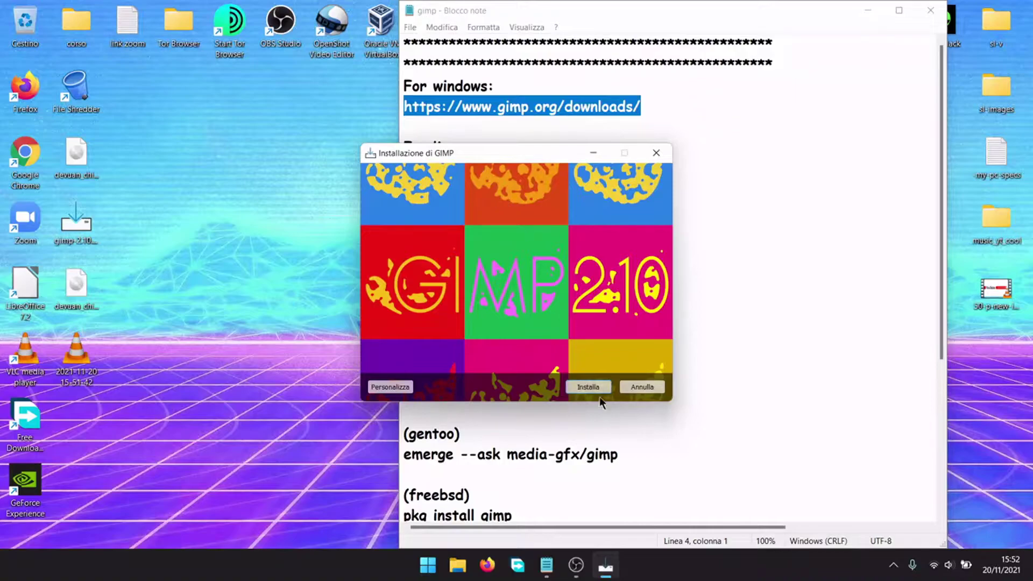
{"action": "left_click", "coordinate": [591, 388]}
{"action": "left_click_drag", "start_coordinate": [534, 154], "coordinate": [221, 124]}
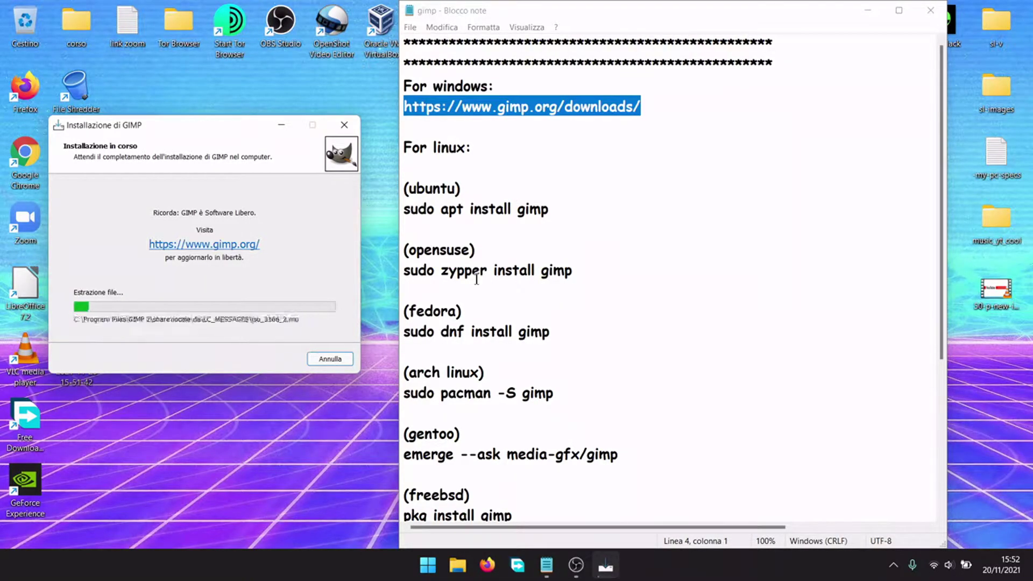
{"action": "scroll", "coordinate": [573, 291], "scroll_direction": "down", "scroll_amount": 2}
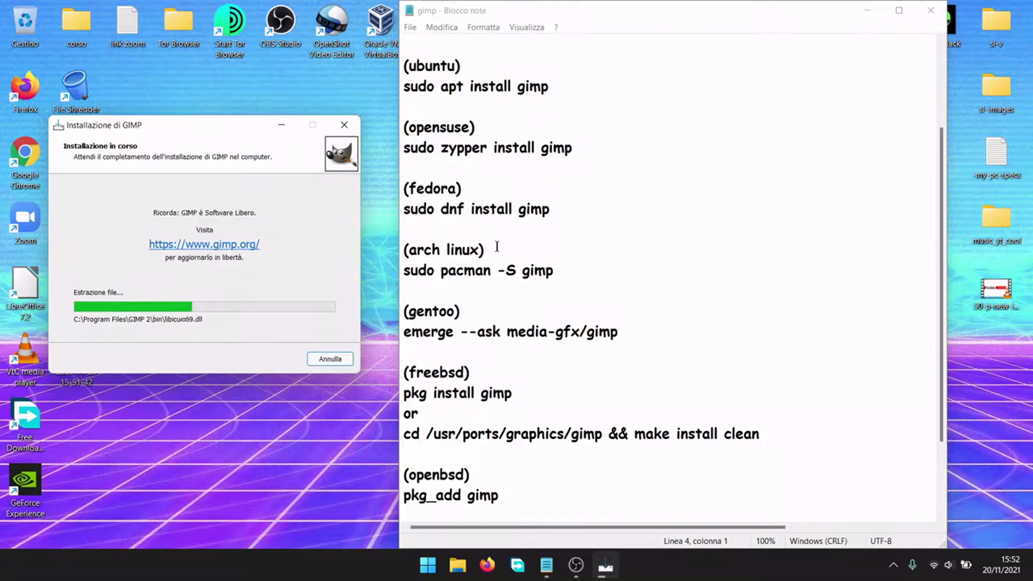
{"action": "scroll", "coordinate": [497, 261], "scroll_direction": "down", "scroll_amount": 2}
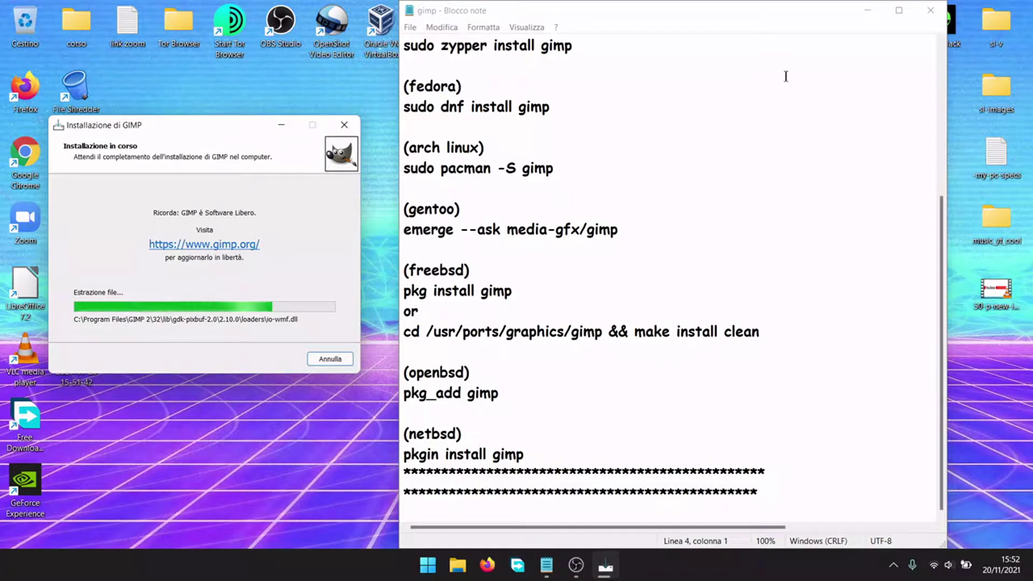
Close Notepad and stop the OBS screen recording from the system tray
{"action": "left_click", "coordinate": [936, 17]}
{"action": "left_click", "coordinate": [894, 565]}
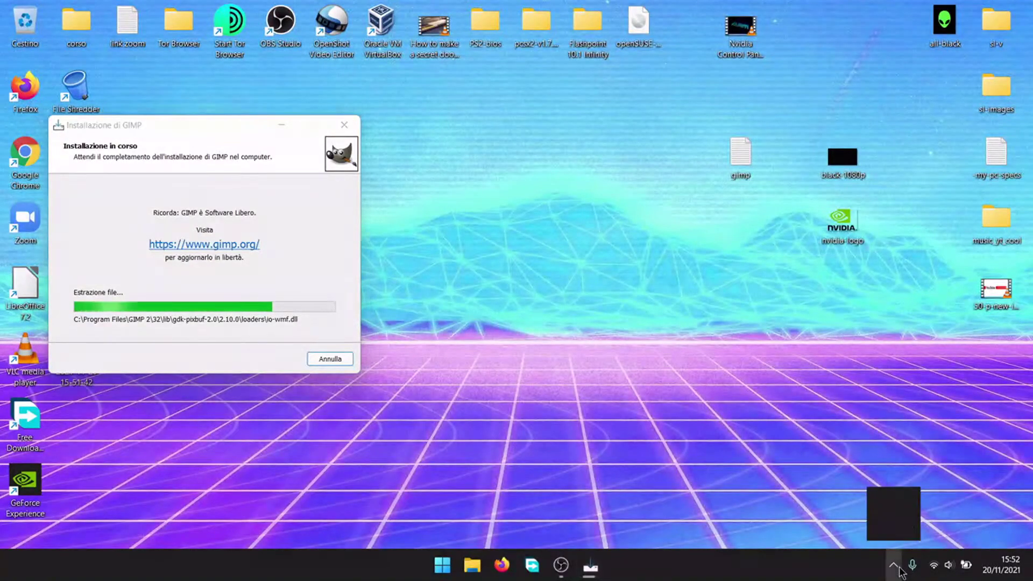
{"action": "right_click", "coordinate": [906, 528]}
{"action": "left_click", "coordinate": [911, 478]}
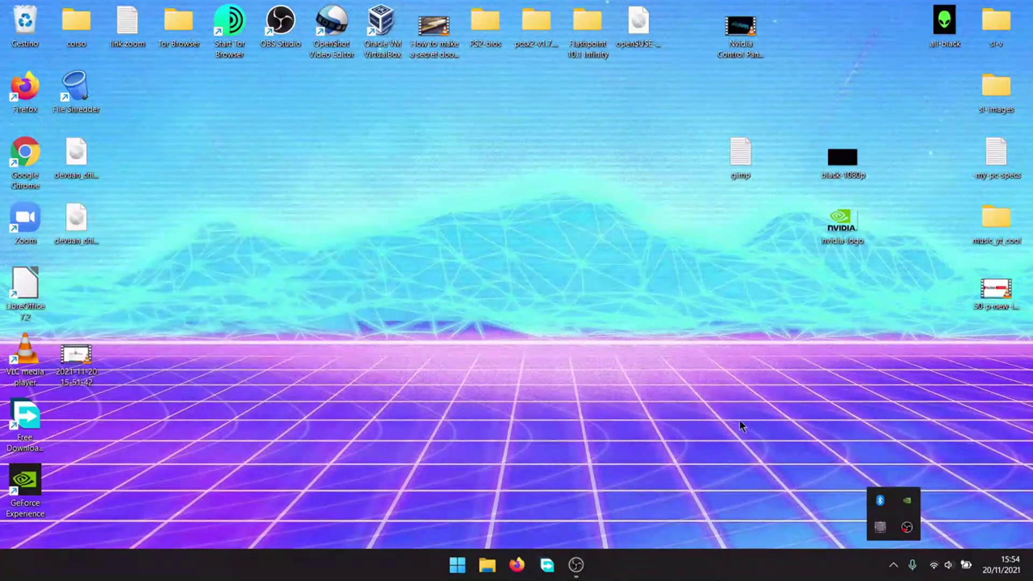
Open the black-1080p image with GIMP using Apri con
{"action": "left_click", "coordinate": [457, 565]}
{"action": "type", "text": "g"}
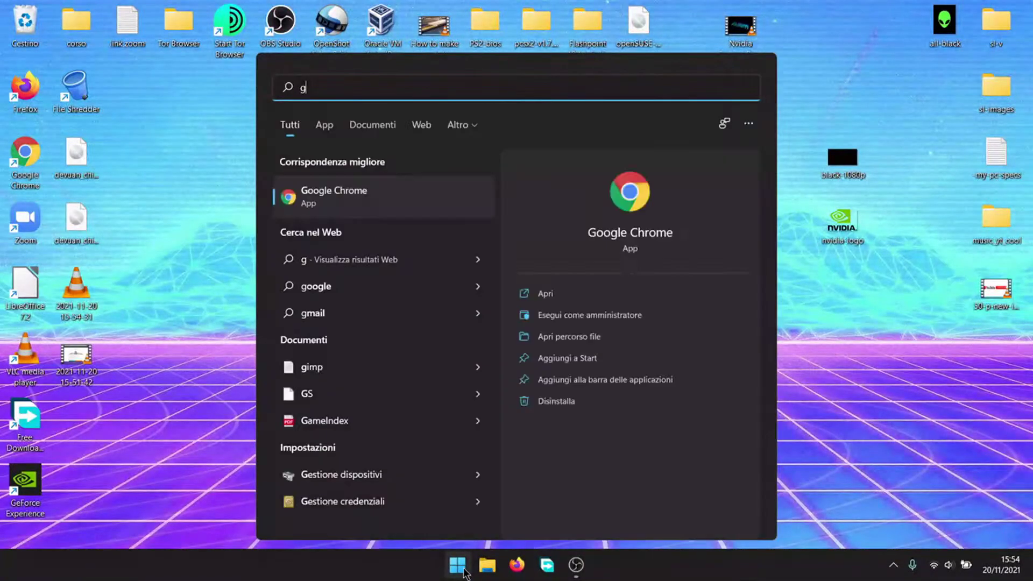
{"action": "left_click", "coordinate": [839, 296]}
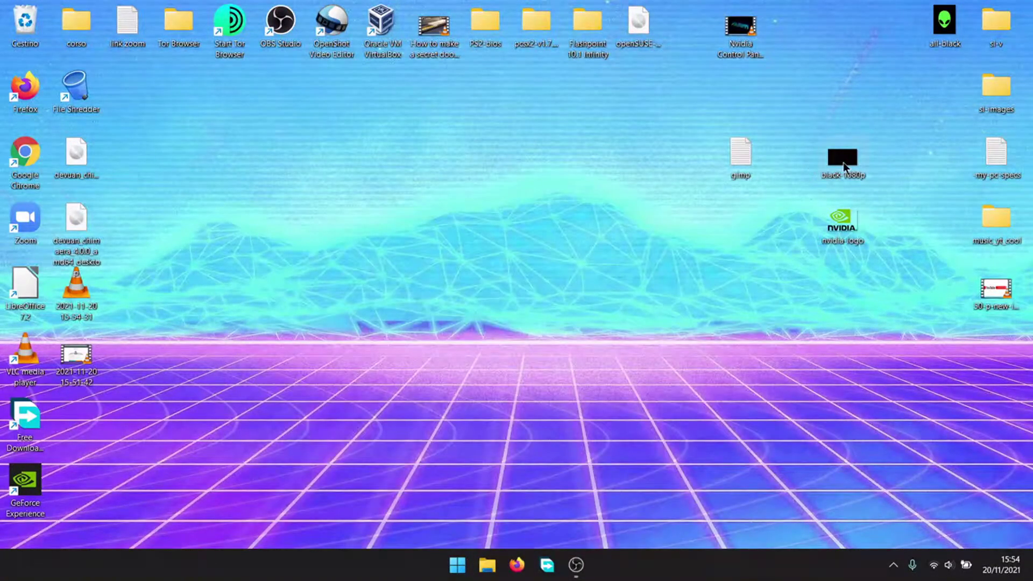
{"action": "mouse_move", "coordinate": [844, 164]}
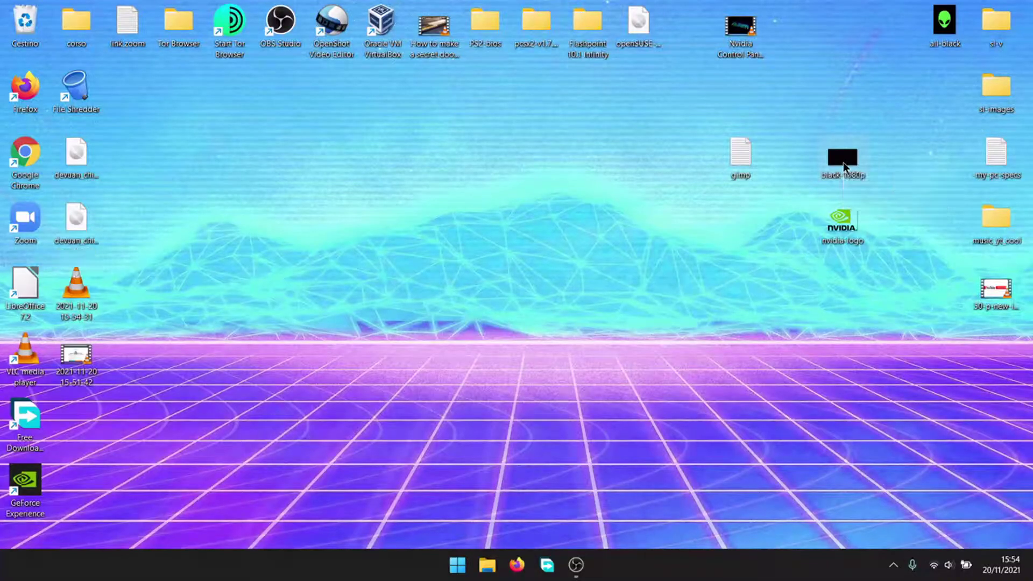
{"action": "right_click", "coordinate": [844, 166]}
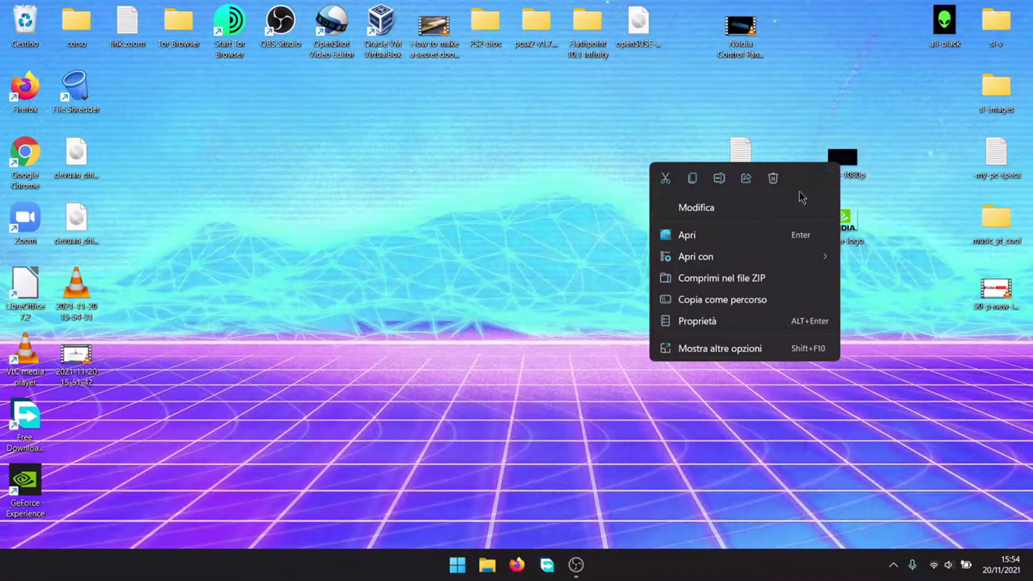
{"action": "mouse_move", "coordinate": [821, 257]}
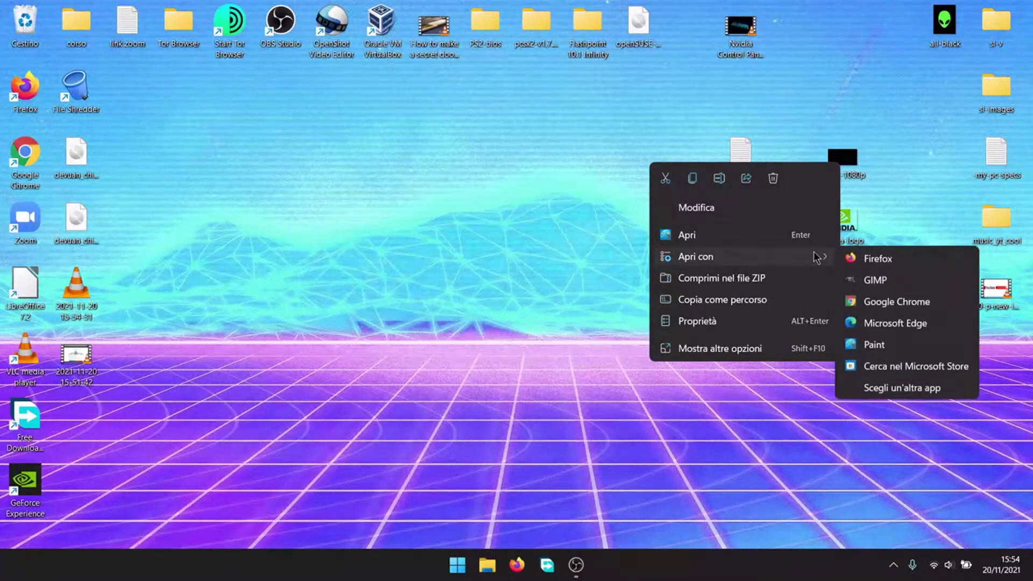
{"action": "left_click", "coordinate": [875, 281]}
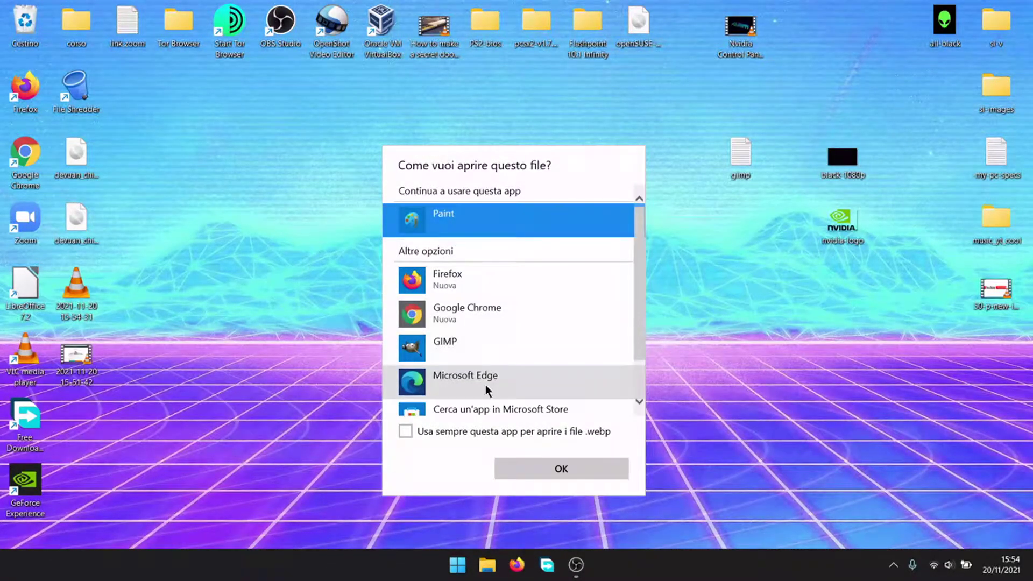
{"action": "left_click", "coordinate": [484, 350]}
Make GIMP the default app for .webp files and open black-1080p in it
{"action": "left_click", "coordinate": [473, 439]}
{"action": "left_click", "coordinate": [556, 472]}
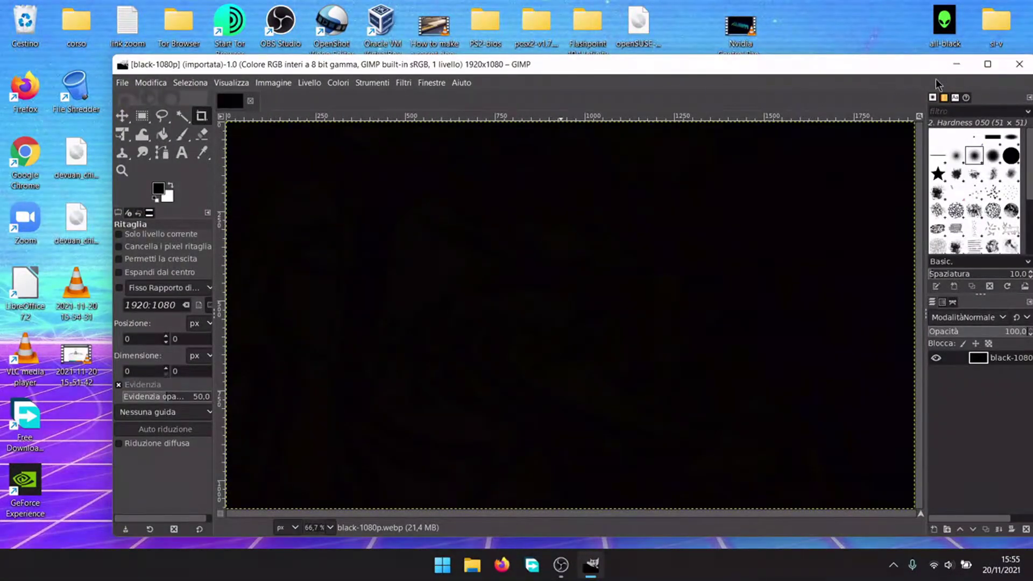
Maximize the GIMP window and look through the Edit and Select menus
{"action": "left_click", "coordinate": [986, 64]}
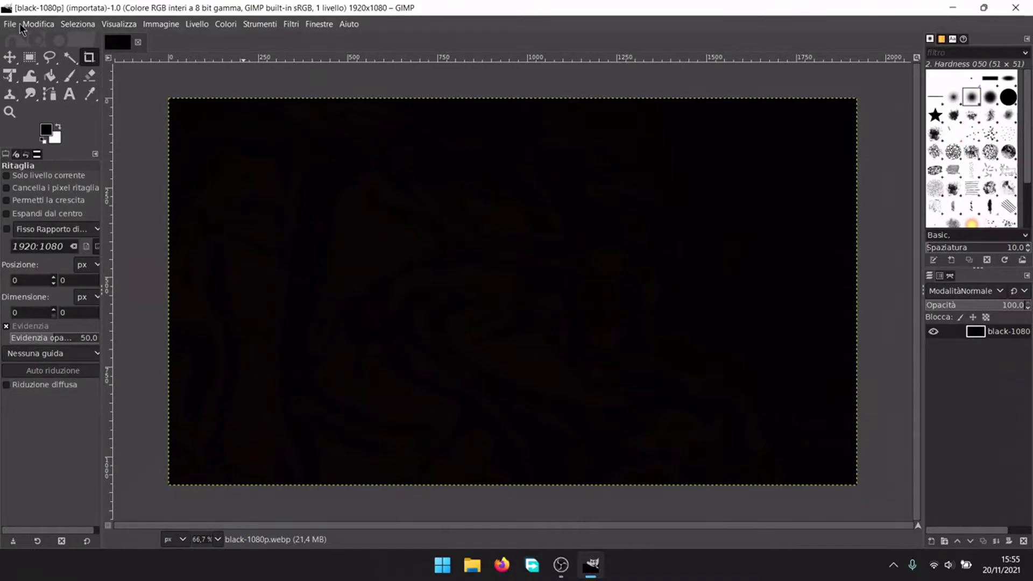
{"action": "left_click", "coordinate": [37, 24]}
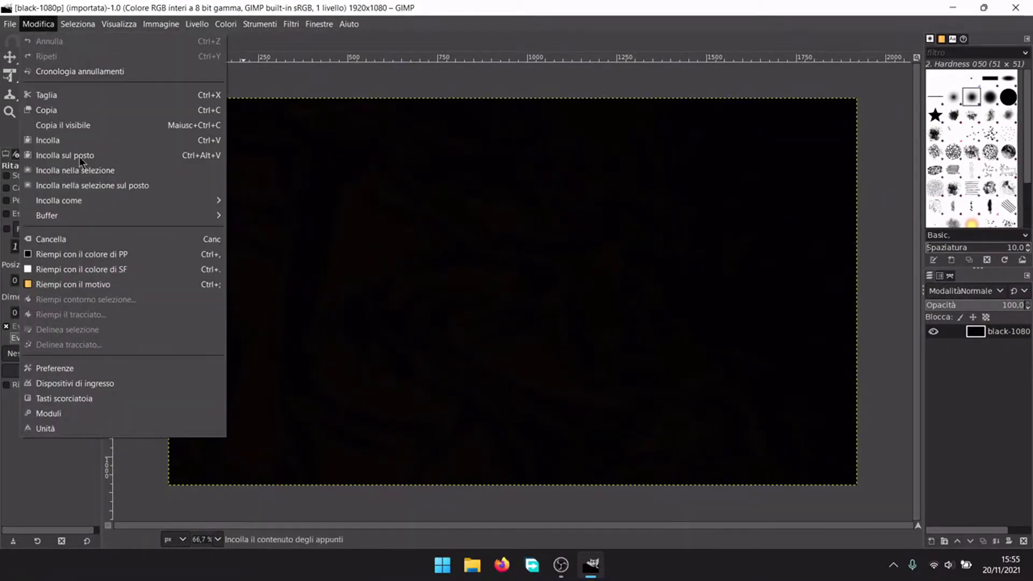
{"action": "left_click", "coordinate": [37, 24]}
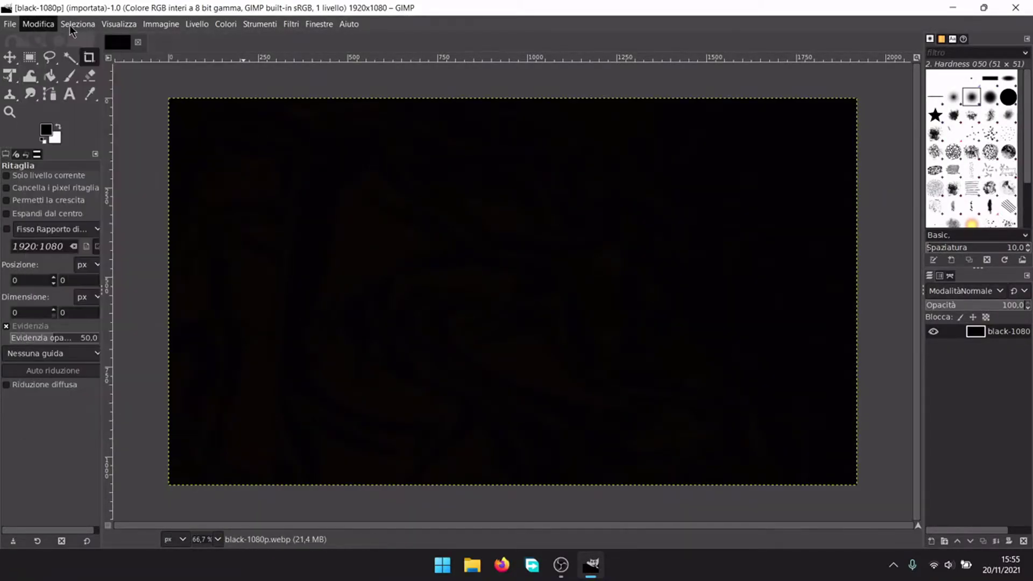
{"action": "left_click", "coordinate": [77, 23]}
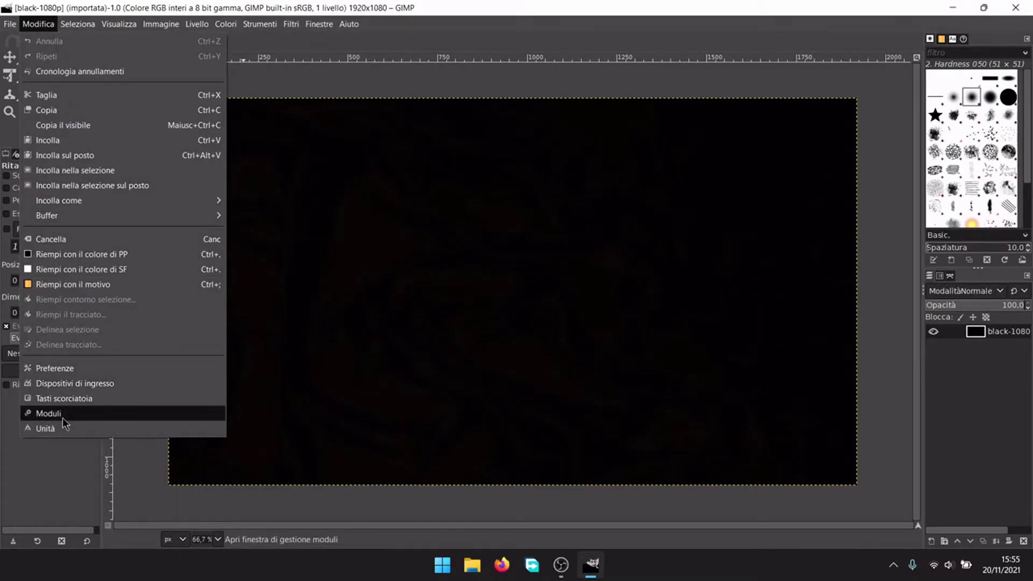
Switch GIMP's icon theme from Symbolic to Color in Preferences
{"action": "left_click", "coordinate": [65, 368]}
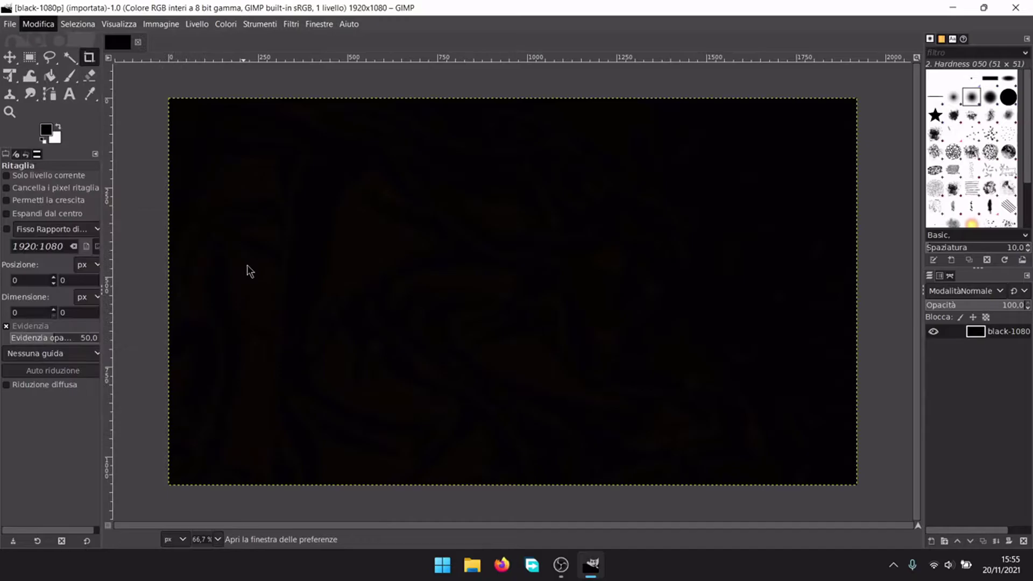
{"action": "scroll", "coordinate": [75, 352], "scroll_direction": "down", "scroll_amount": 3}
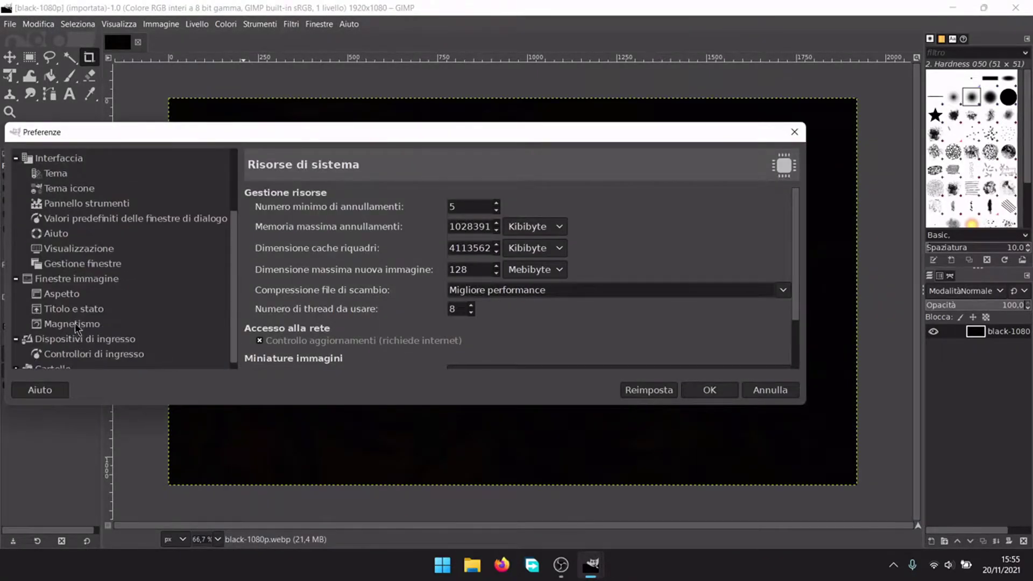
{"action": "left_click", "coordinate": [65, 296]}
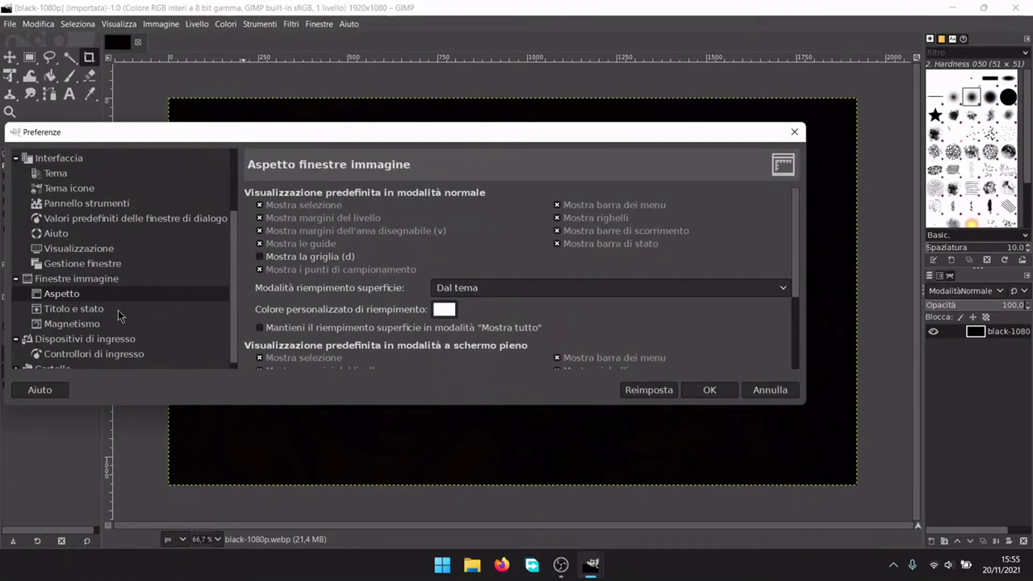
{"action": "scroll", "coordinate": [210, 215], "scroll_direction": "down", "scroll_amount": 1}
{"action": "scroll", "coordinate": [388, 328], "scroll_direction": "down", "scroll_amount": 2}
{"action": "scroll", "coordinate": [42, 307], "scroll_direction": "up", "scroll_amount": 1}
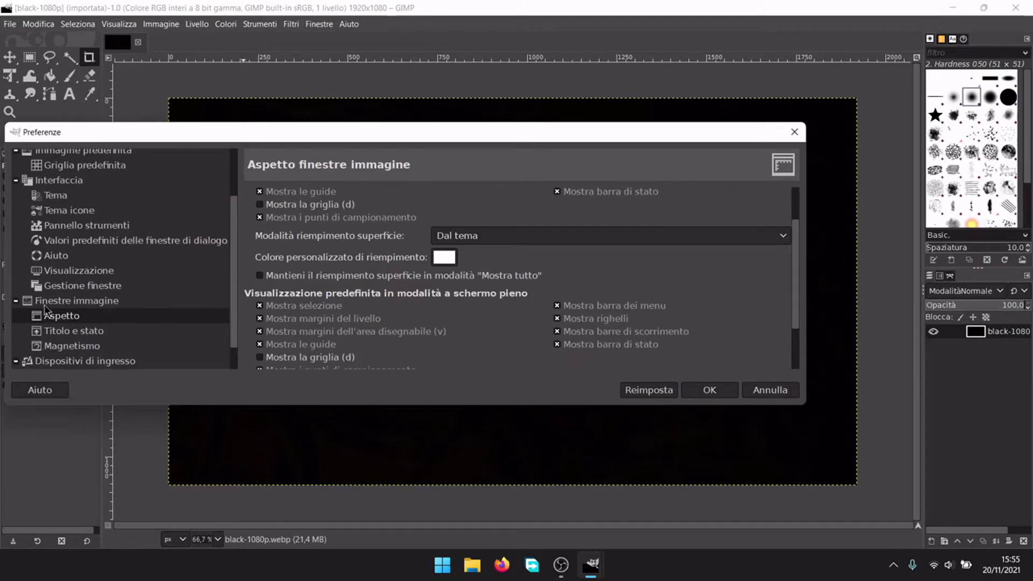
{"action": "left_click", "coordinate": [45, 211]}
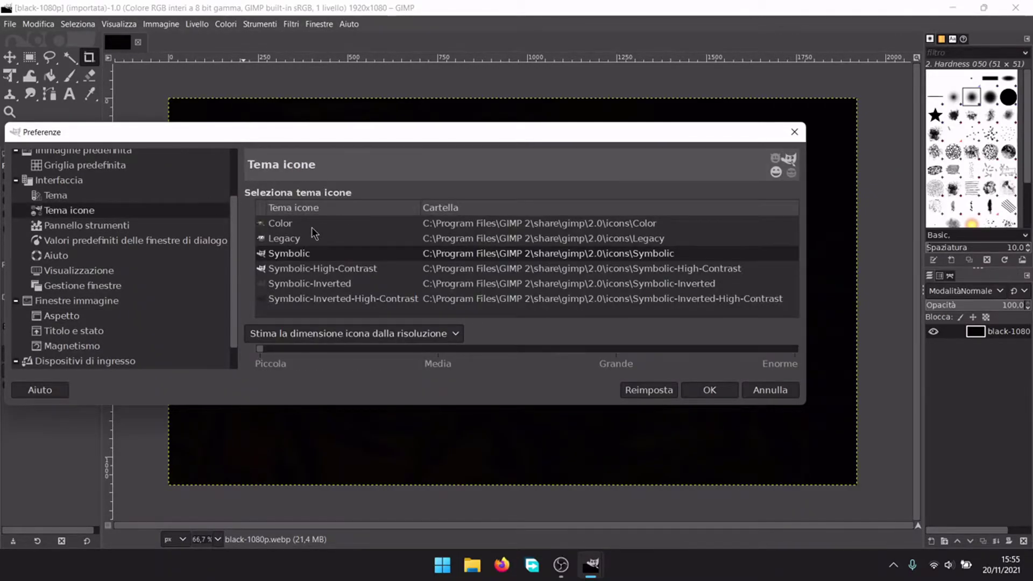
{"action": "left_click", "coordinate": [369, 227]}
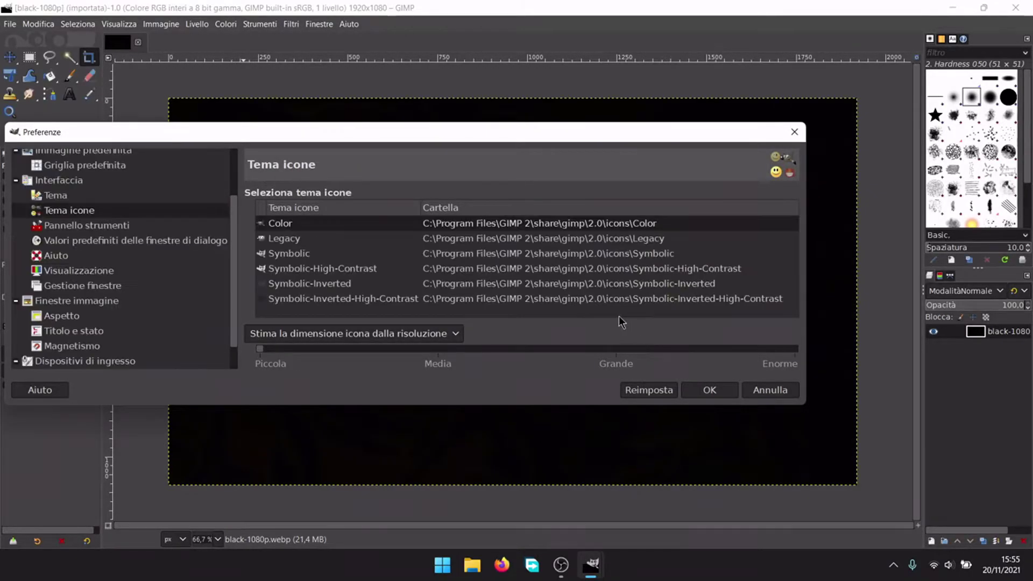
{"action": "left_click", "coordinate": [706, 389]}
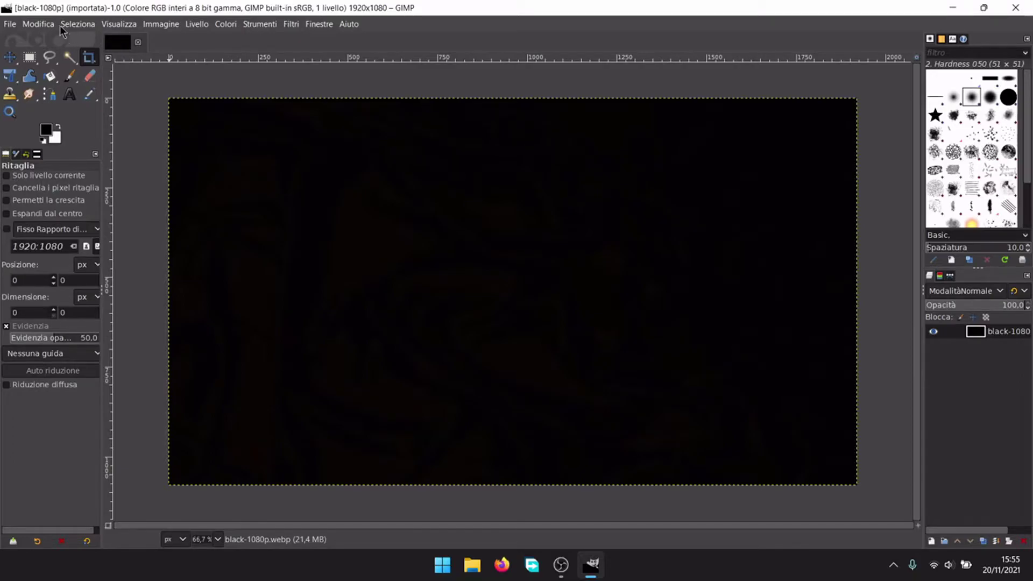
Open nvidia-logo.png from the Desktop as a second image
{"action": "left_click", "coordinate": [10, 24]}
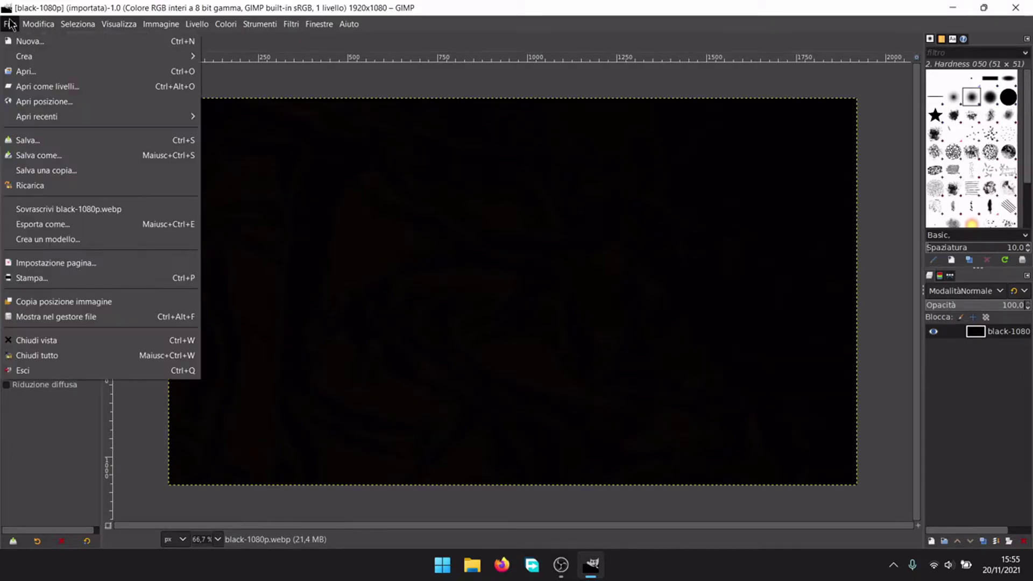
{"action": "left_click", "coordinate": [25, 72]}
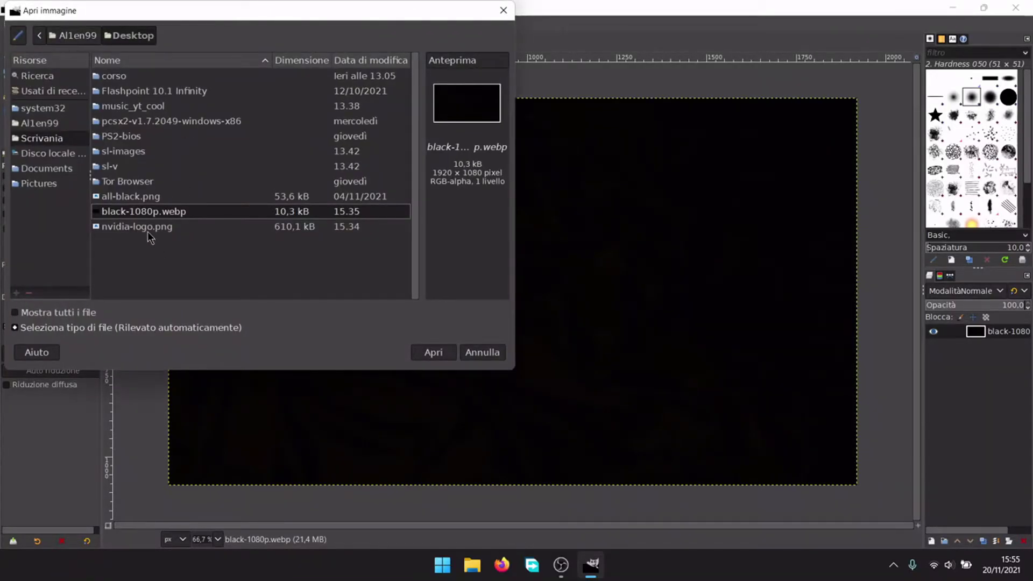
{"action": "left_click", "coordinate": [149, 229]}
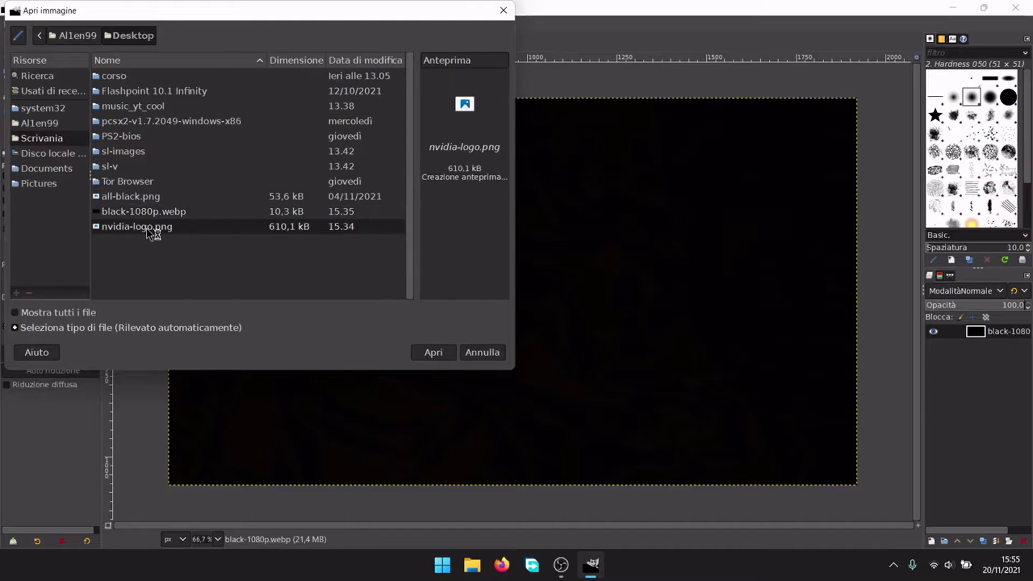
{"action": "left_click", "coordinate": [445, 352]}
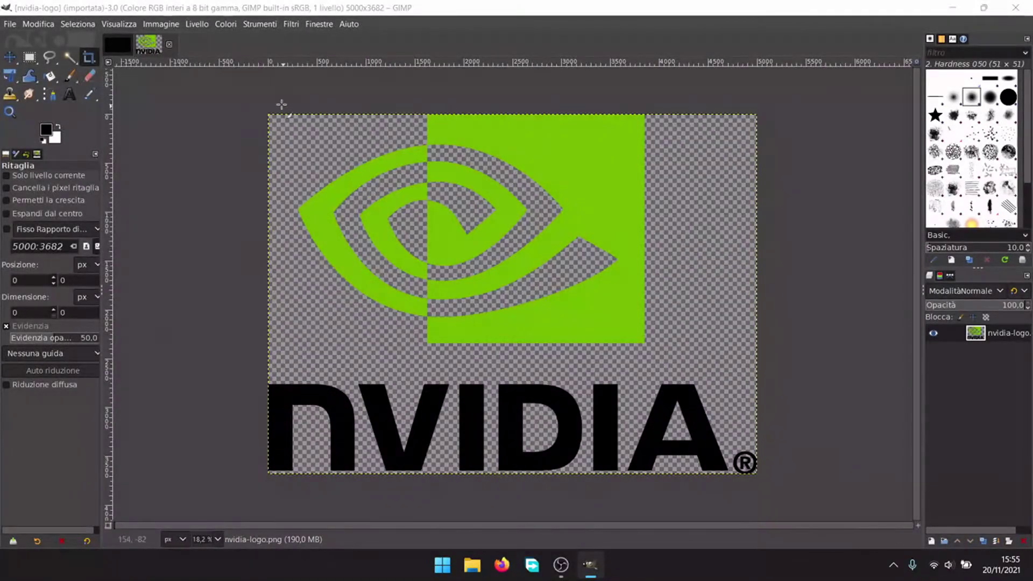
Look through the menu bar for the command to copy the logo
{"action": "left_click", "coordinate": [92, 27]}
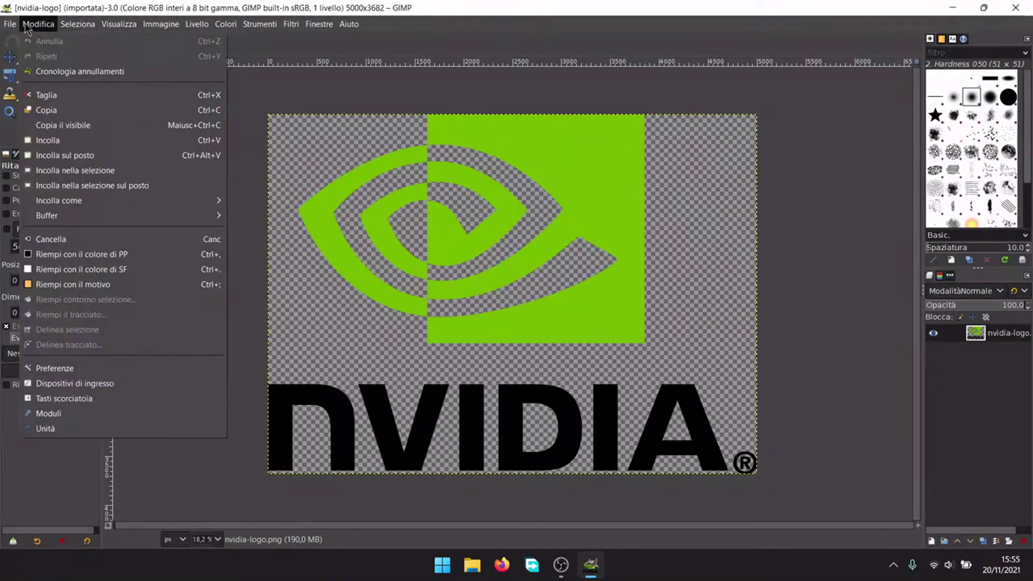
{"action": "mouse_move", "coordinate": [37, 28]}
{"action": "mouse_move", "coordinate": [70, 29]}
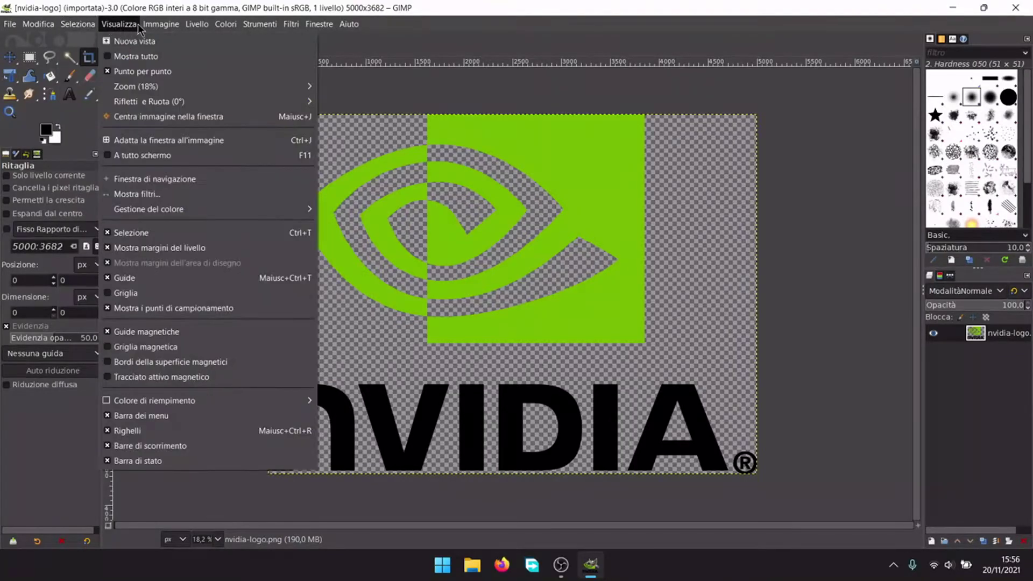
{"action": "mouse_move", "coordinate": [163, 28]}
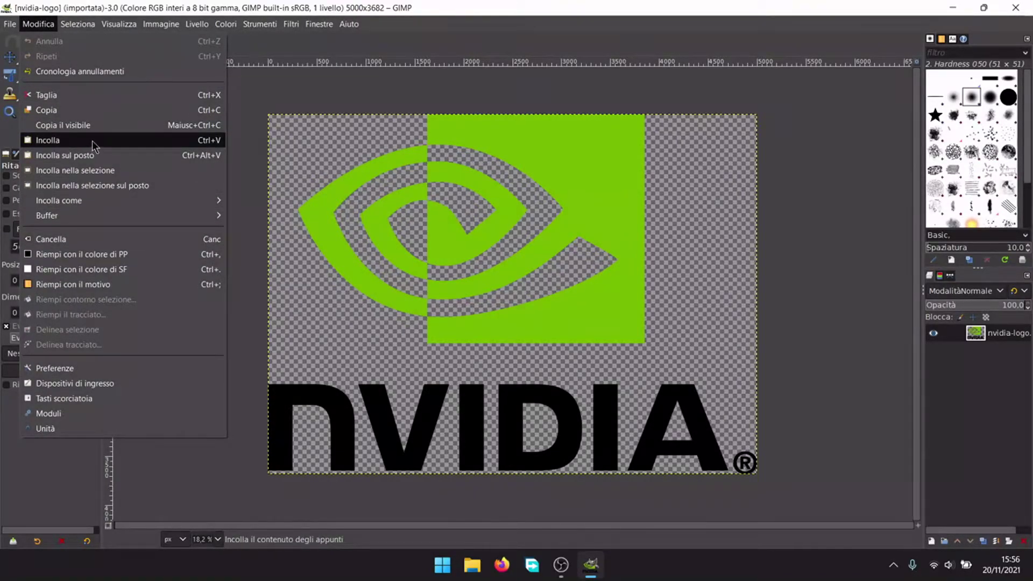
Copy the NVIDIA logo and paste it onto the black-1080p canvas
{"action": "left_click", "coordinate": [43, 111]}
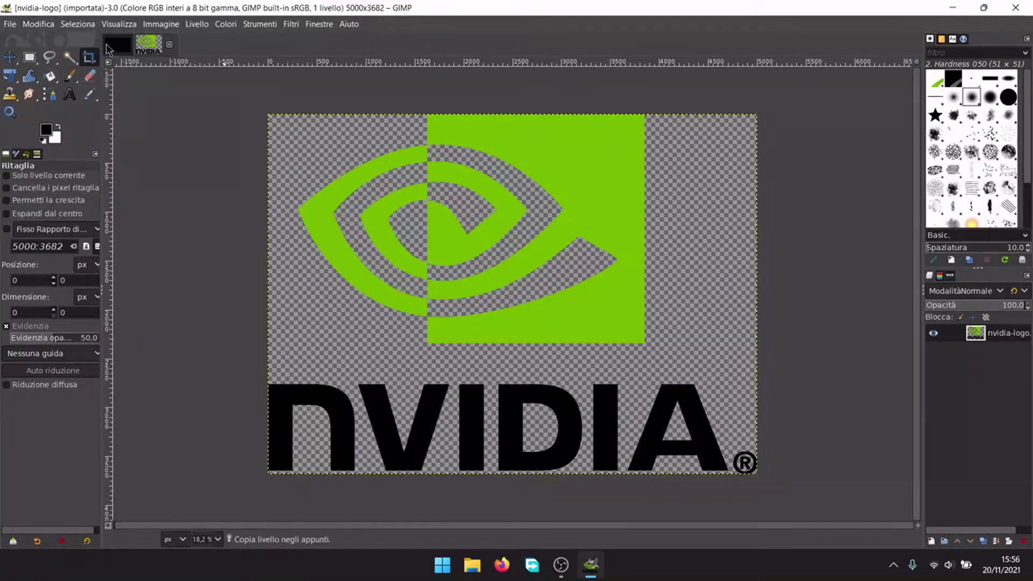
{"action": "left_click", "coordinate": [117, 44]}
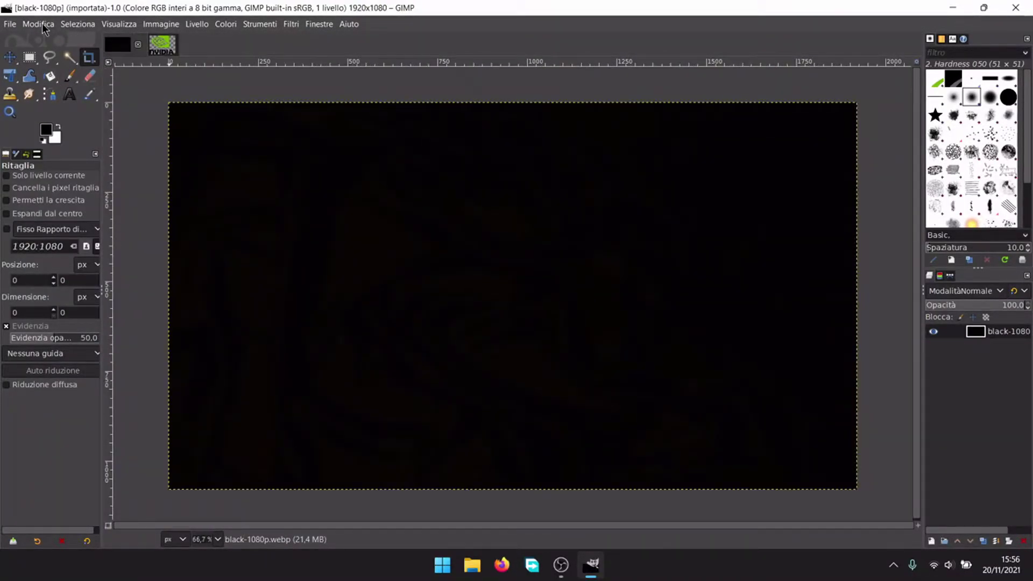
{"action": "left_click", "coordinate": [42, 25]}
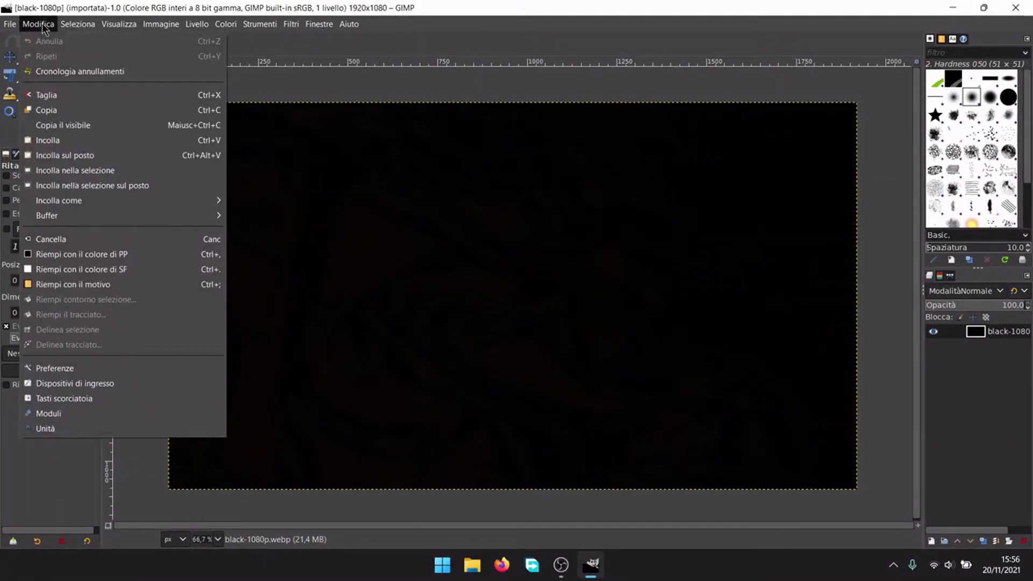
{"action": "left_click", "coordinate": [51, 141]}
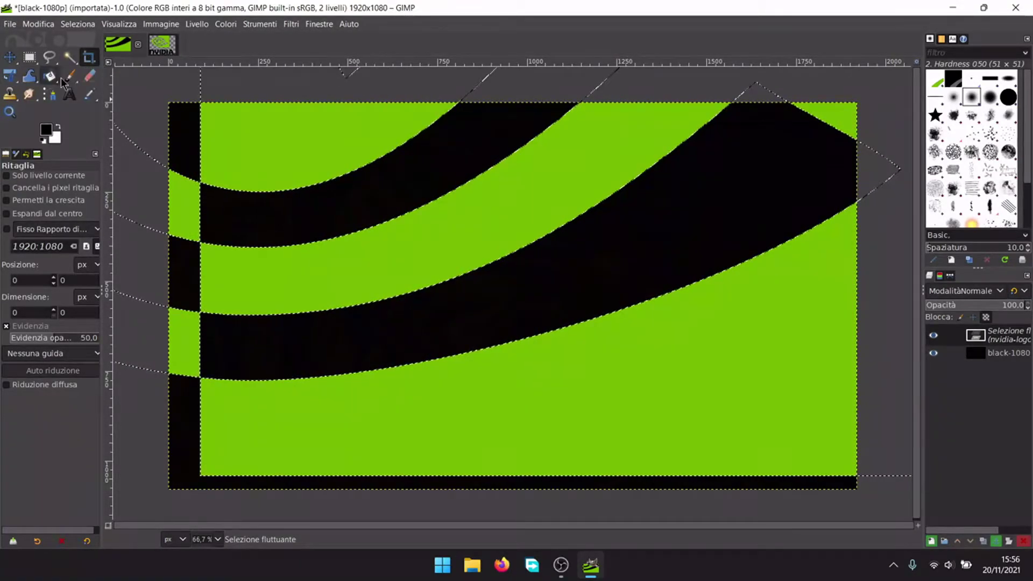
Scale the pasted logo down to about 2753x2027 and recentre it
{"action": "left_click", "coordinate": [35, 83]}
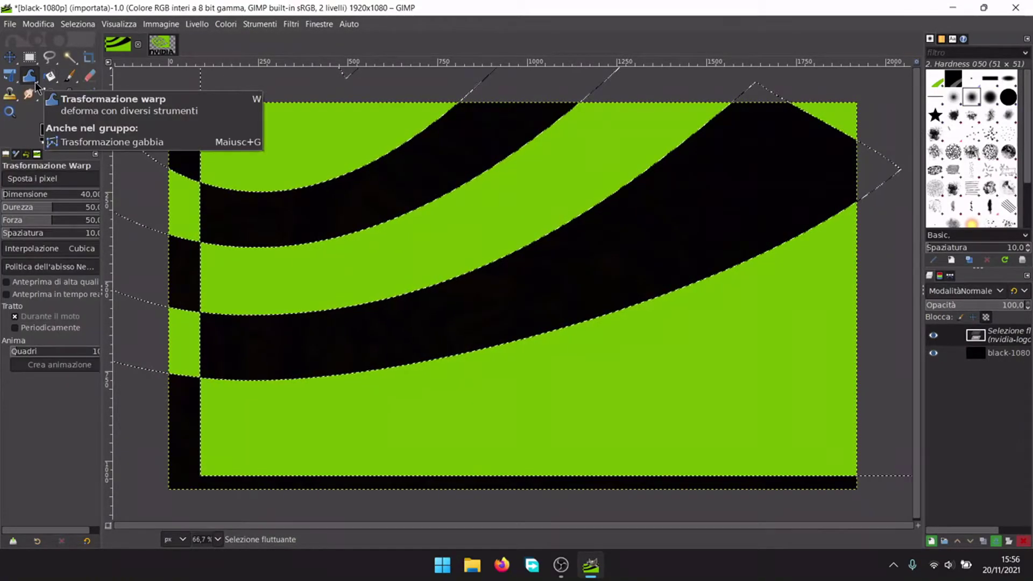
{"action": "mouse_move", "coordinate": [35, 82]}
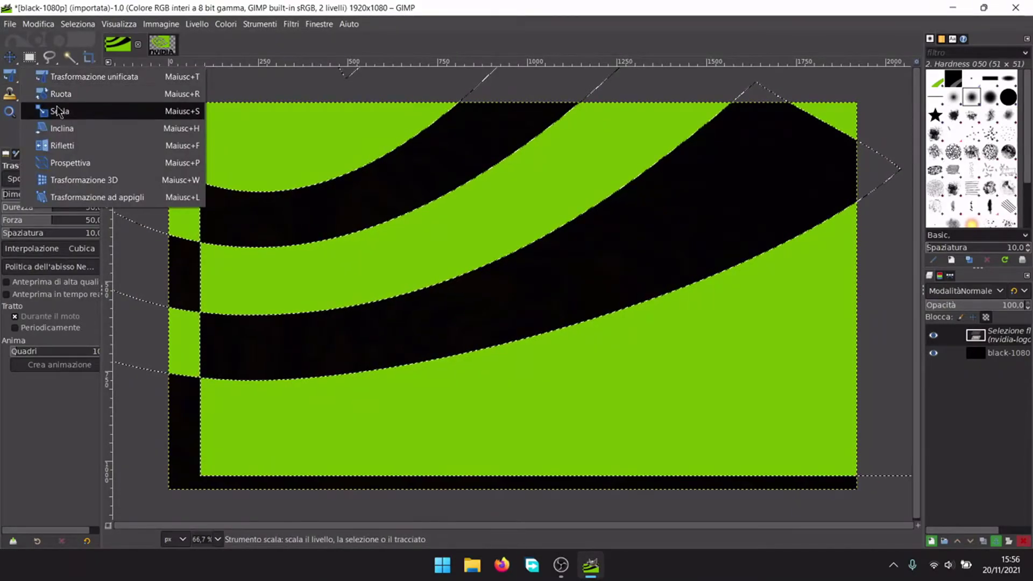
{"action": "left_click", "coordinate": [59, 111]}
{"action": "left_click_drag", "start_coordinate": [198, 139], "coordinate": [522, 418]}
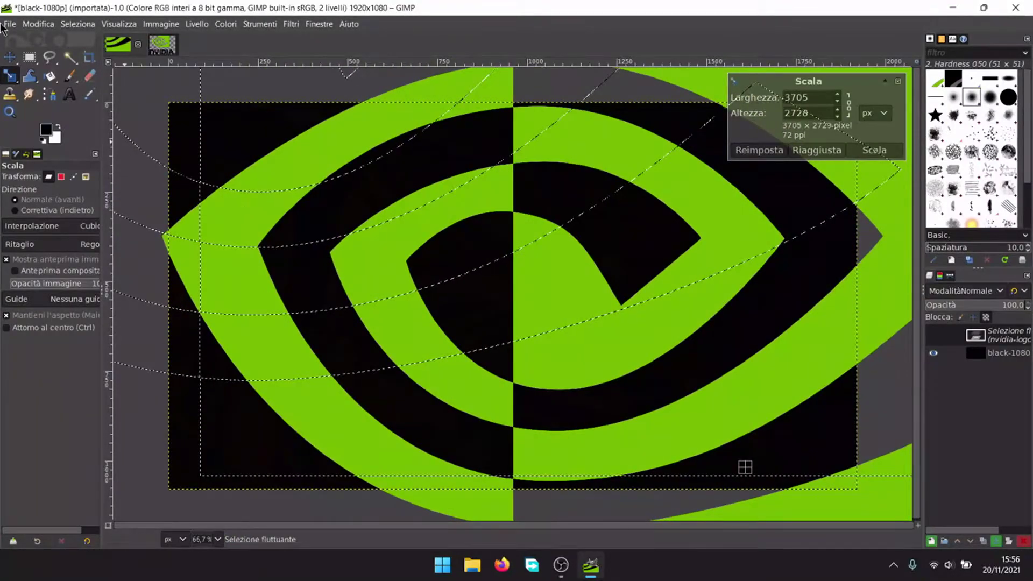
{"action": "key", "text": "Return"}
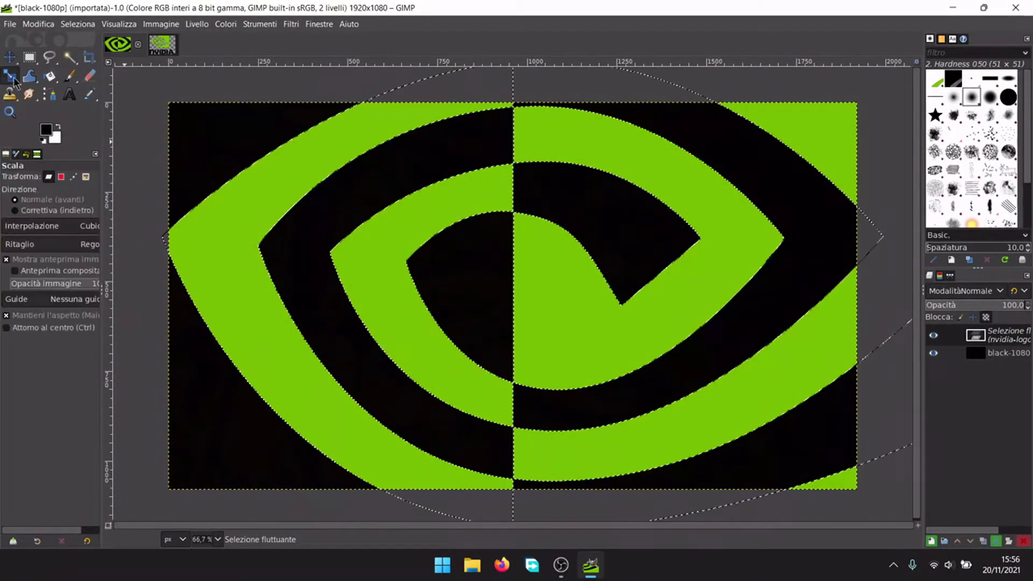
{"action": "left_click_drag", "start_coordinate": [356, 155], "coordinate": [593, 350]}
{"action": "key", "text": "m"}
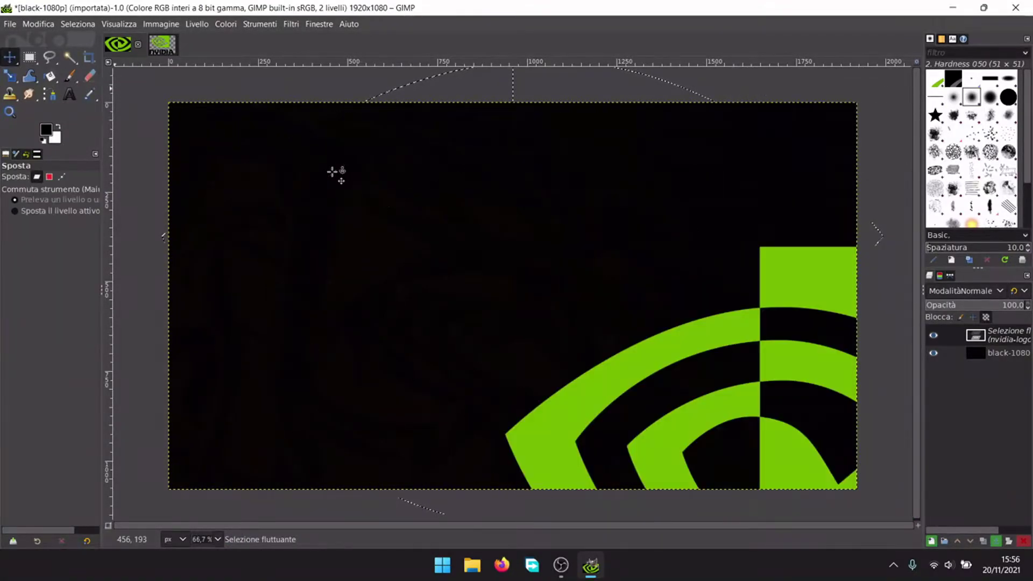
{"action": "left_click_drag", "start_coordinate": [636, 366], "coordinate": [375, 176]}
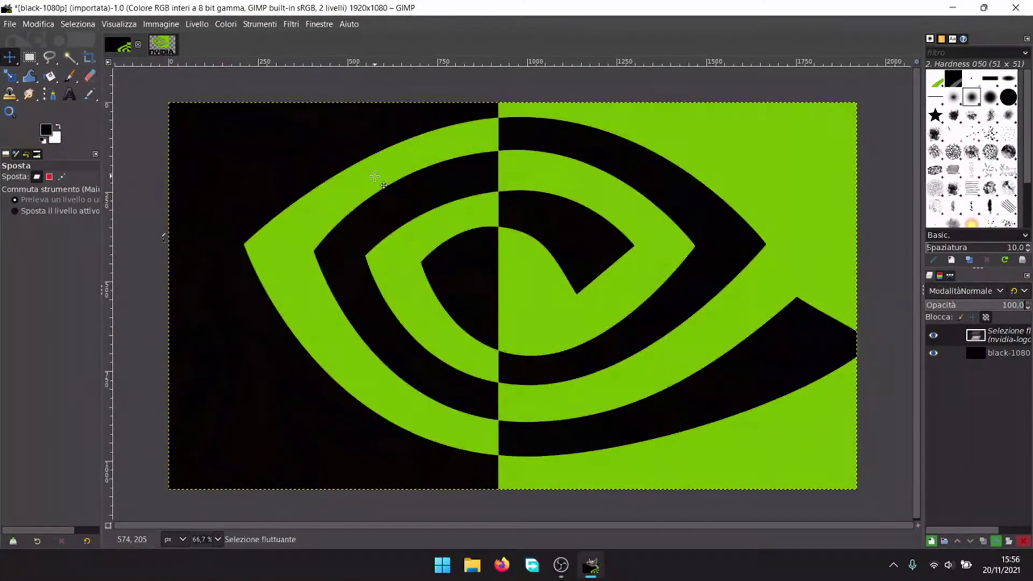
Shrink the logo further to 927x683 and place it in the upper right
{"action": "key", "text": "shift+s"}
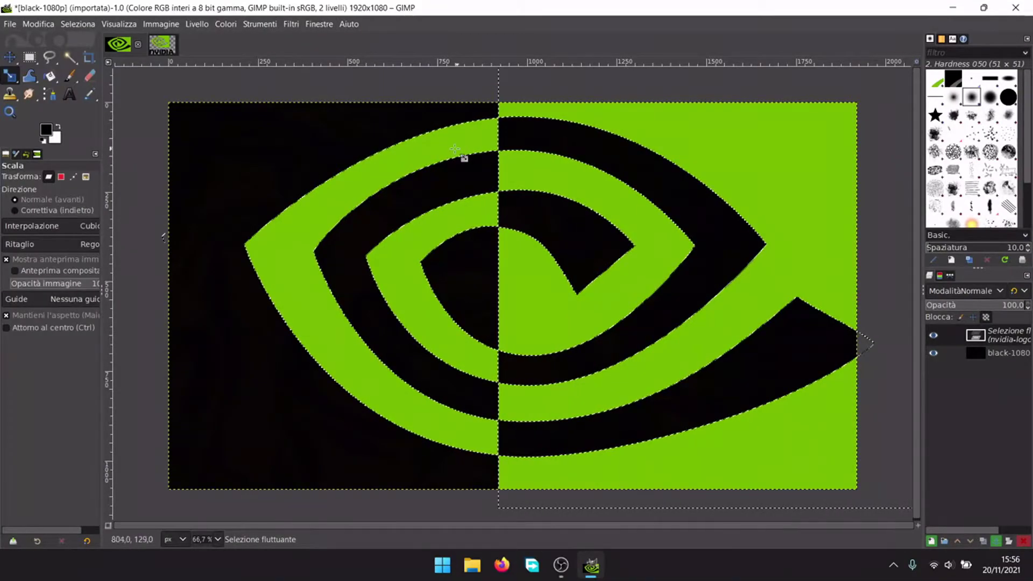
{"action": "left_click_drag", "start_coordinate": [455, 149], "coordinate": [723, 369]}
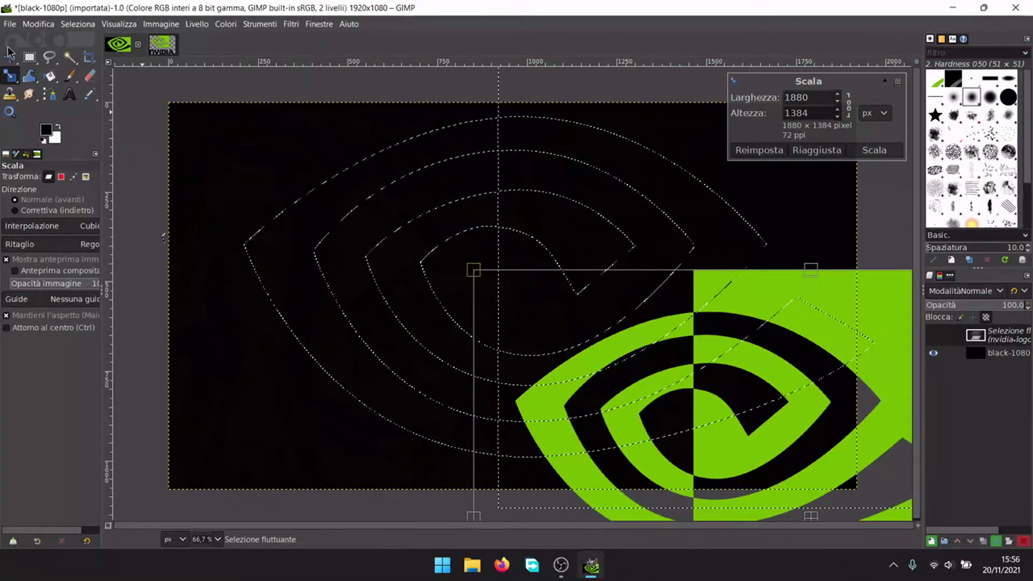
{"action": "left_click", "coordinate": [10, 56]}
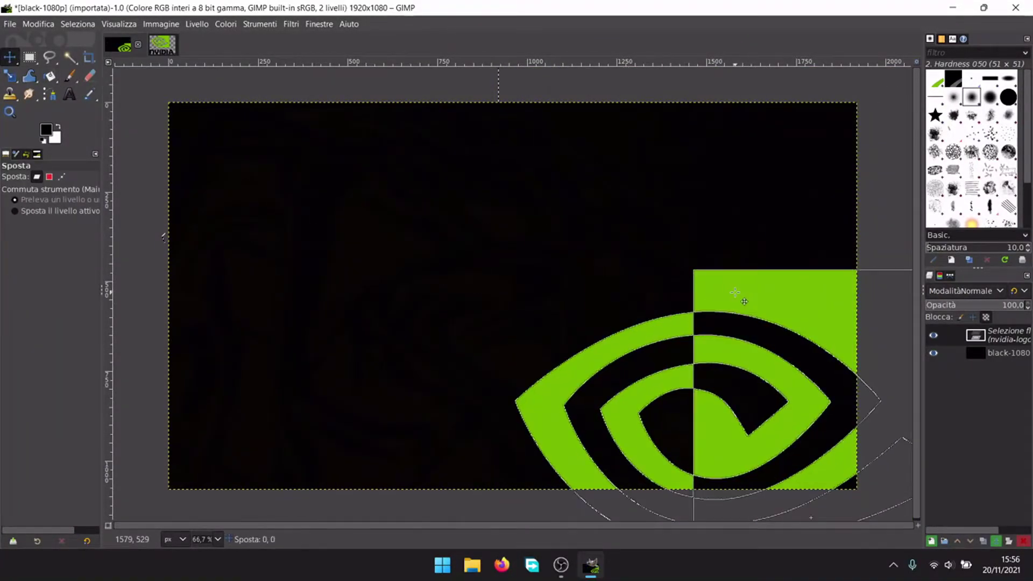
{"action": "left_click_drag", "start_coordinate": [743, 300], "coordinate": [510, 124]}
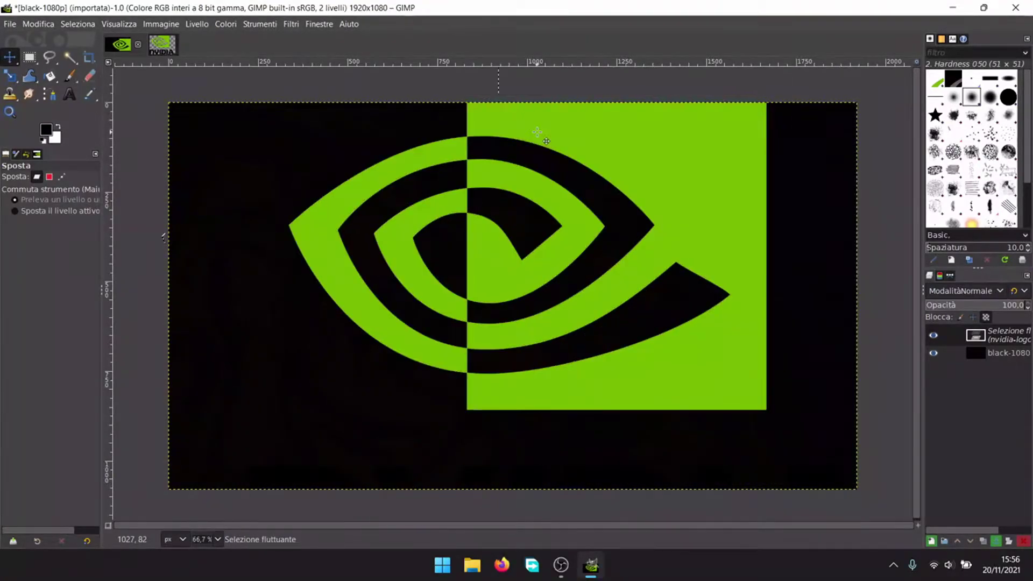
{"action": "left_click", "coordinate": [10, 77]}
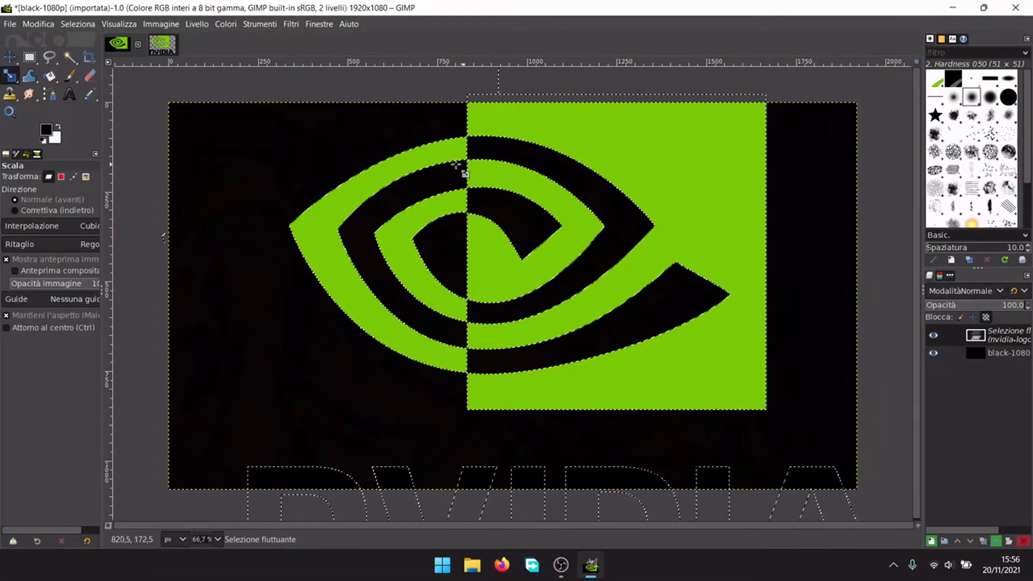
{"action": "left_click_drag", "start_coordinate": [461, 166], "coordinate": [796, 397]}
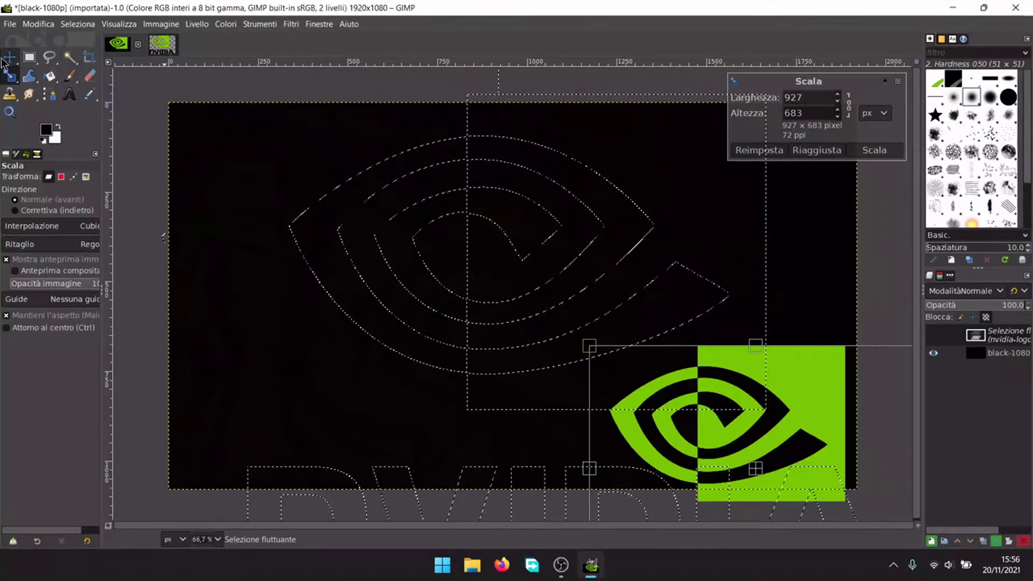
{"action": "left_click", "coordinate": [9, 56]}
{"action": "left_click_drag", "start_coordinate": [747, 369], "coordinate": [651, 137]}
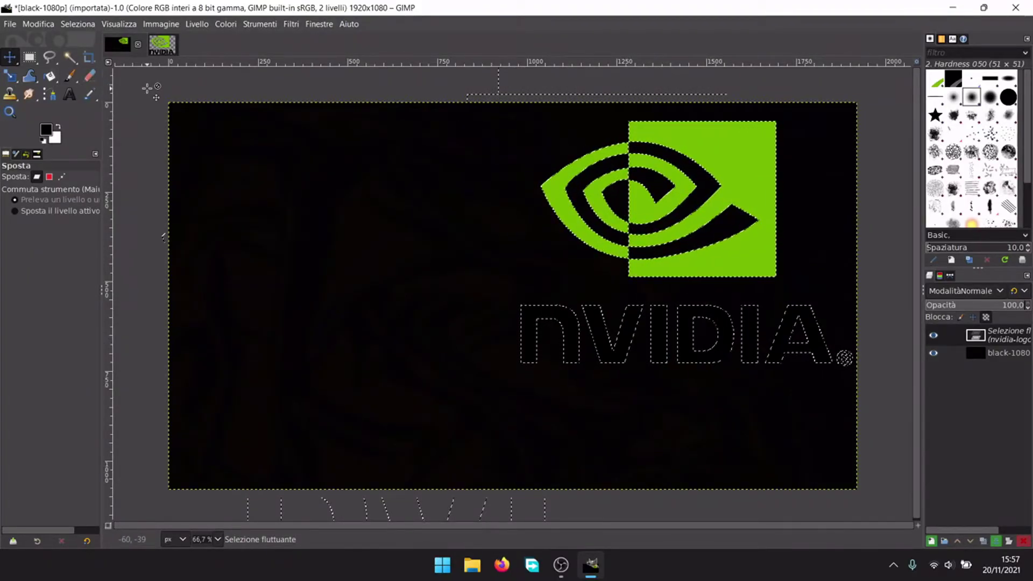
Set text to green 00ff30 Sans-serif Bold Italic and draw a text box at the top left
{"action": "left_click", "coordinate": [72, 95]}
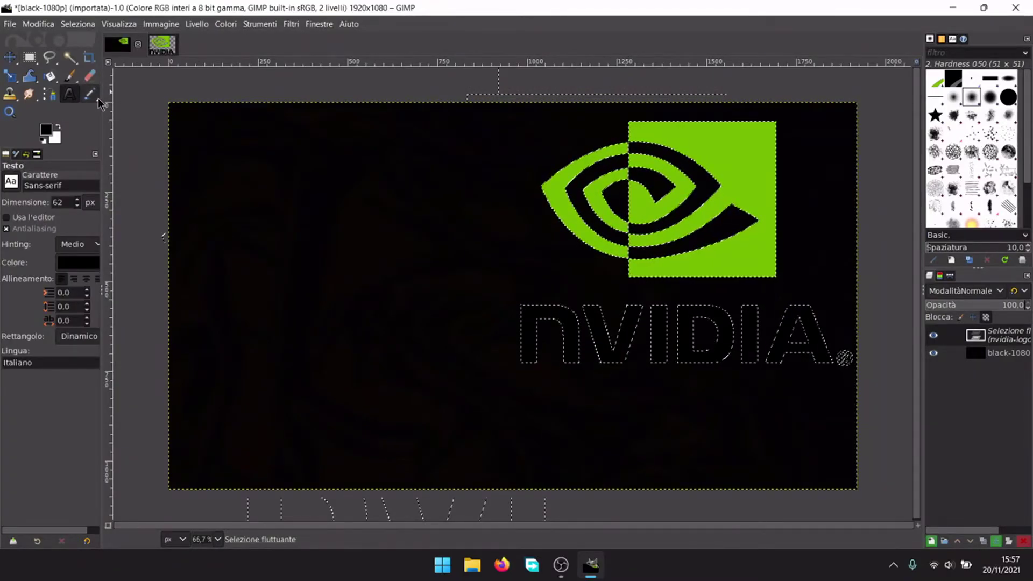
{"action": "left_click", "coordinate": [46, 130]}
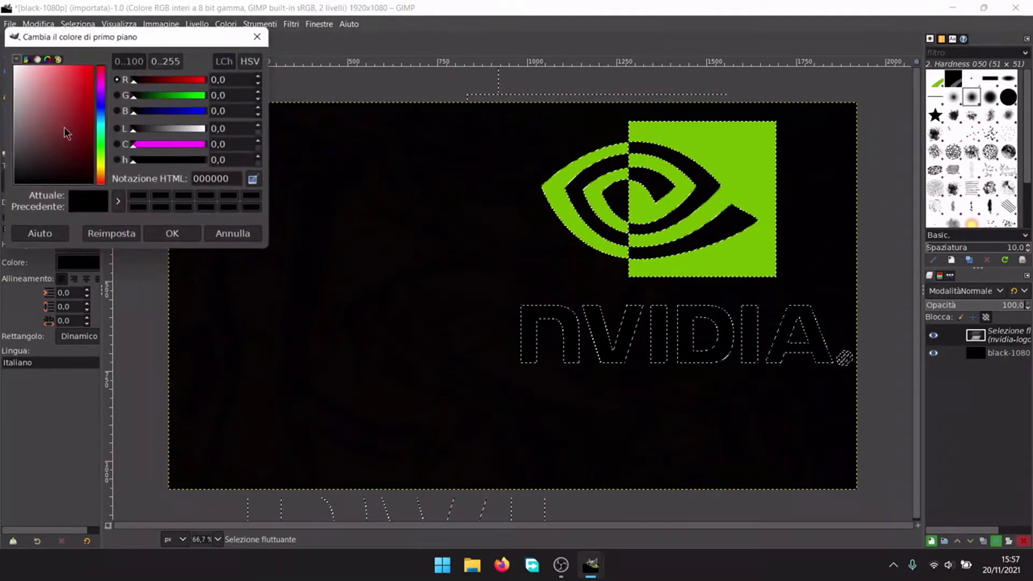
{"action": "left_click", "coordinate": [85, 95]}
{"action": "left_click", "coordinate": [100, 141]}
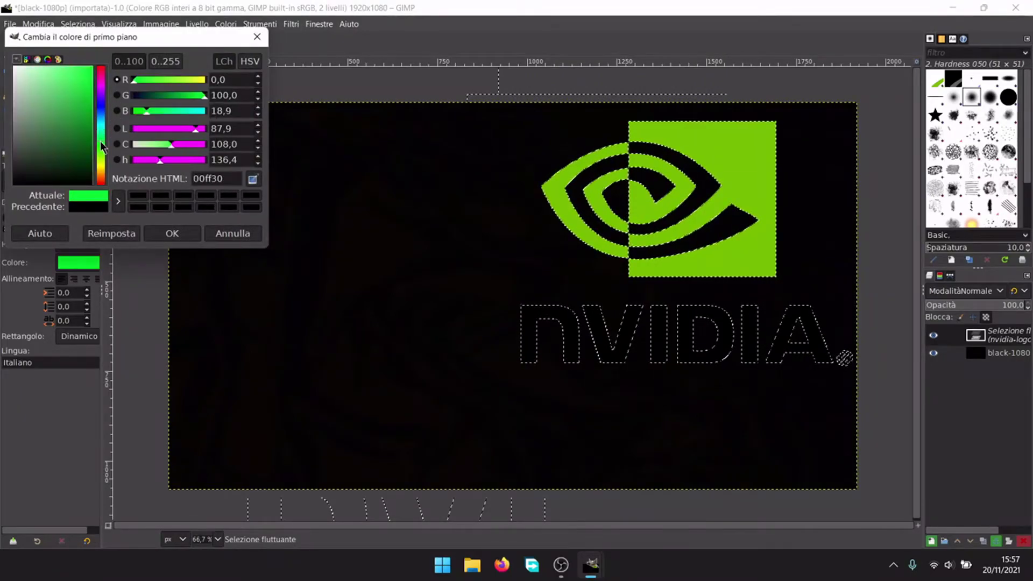
{"action": "left_click", "coordinate": [172, 233]}
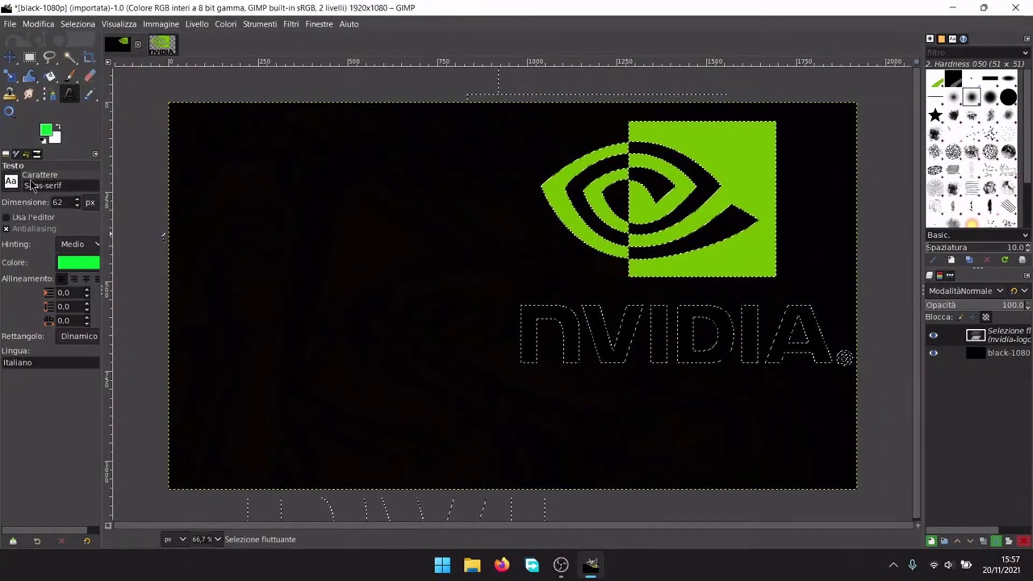
{"action": "left_click", "coordinate": [11, 182]}
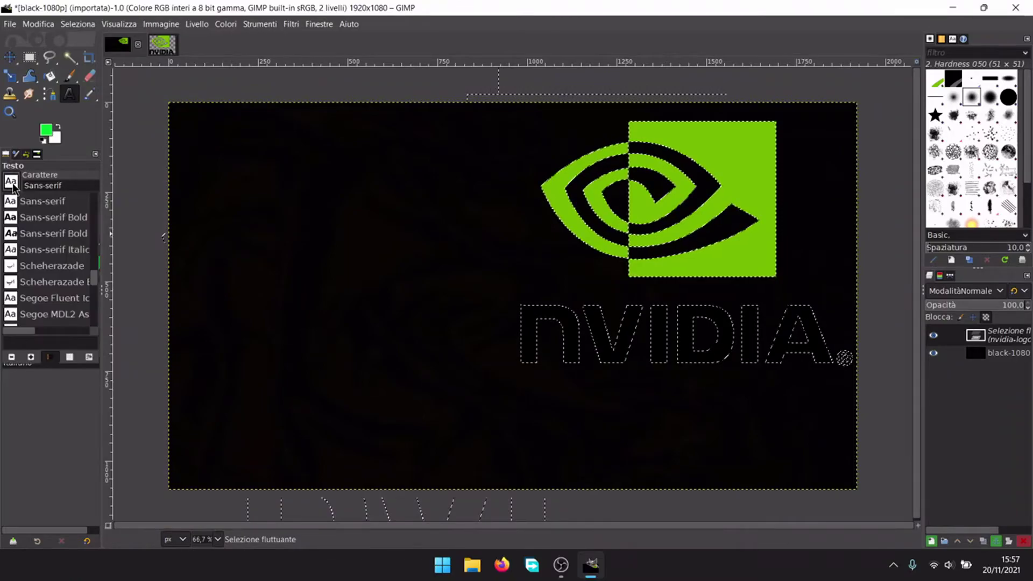
{"action": "left_click", "coordinate": [67, 234]}
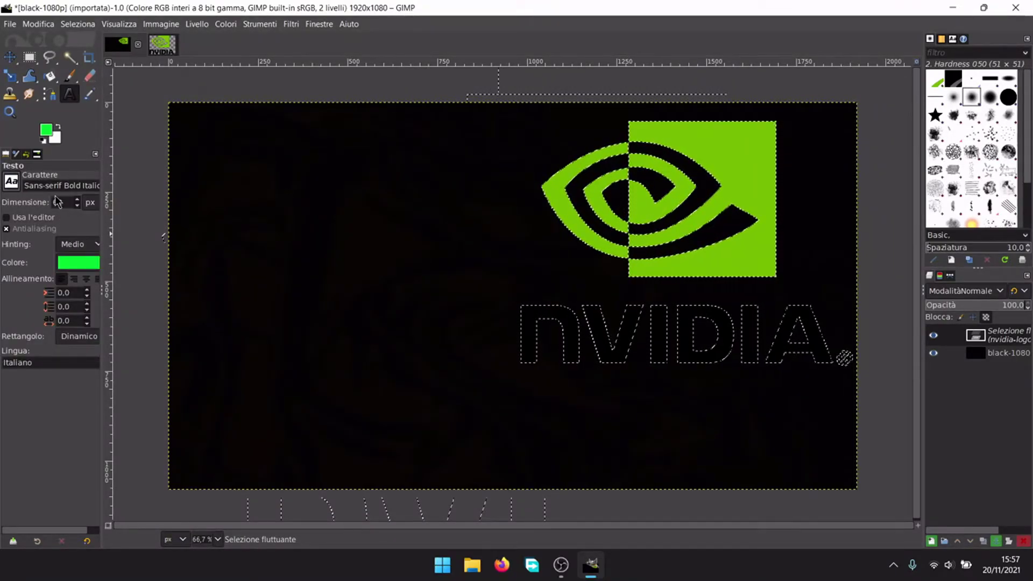
{"action": "left_click_drag", "start_coordinate": [176, 114], "coordinate": [519, 480]}
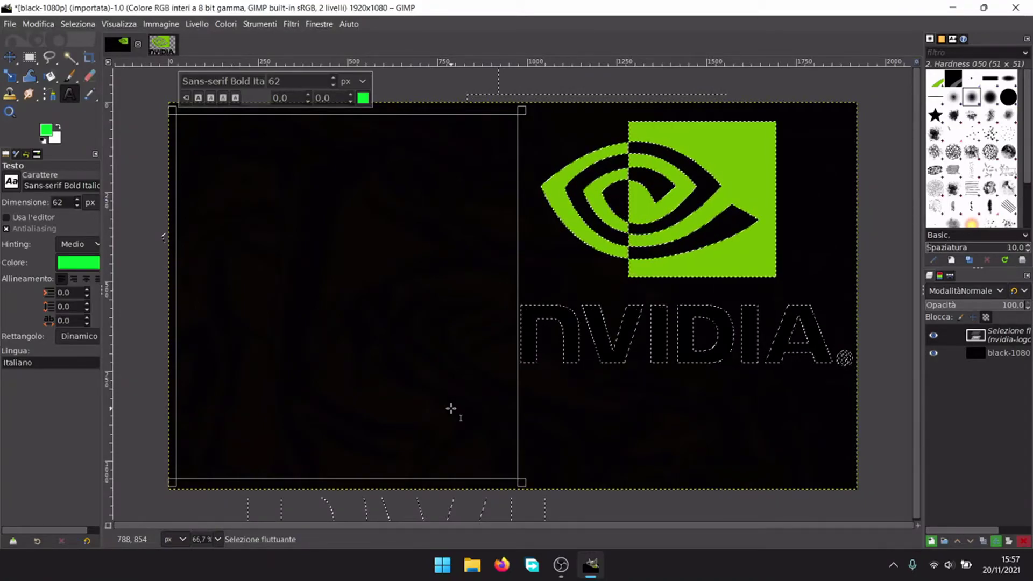
Type the title 'How to Create Youtube Thumbnails using GIMP', fixing the 'Creae' typo
{"action": "type", "text": "H"}
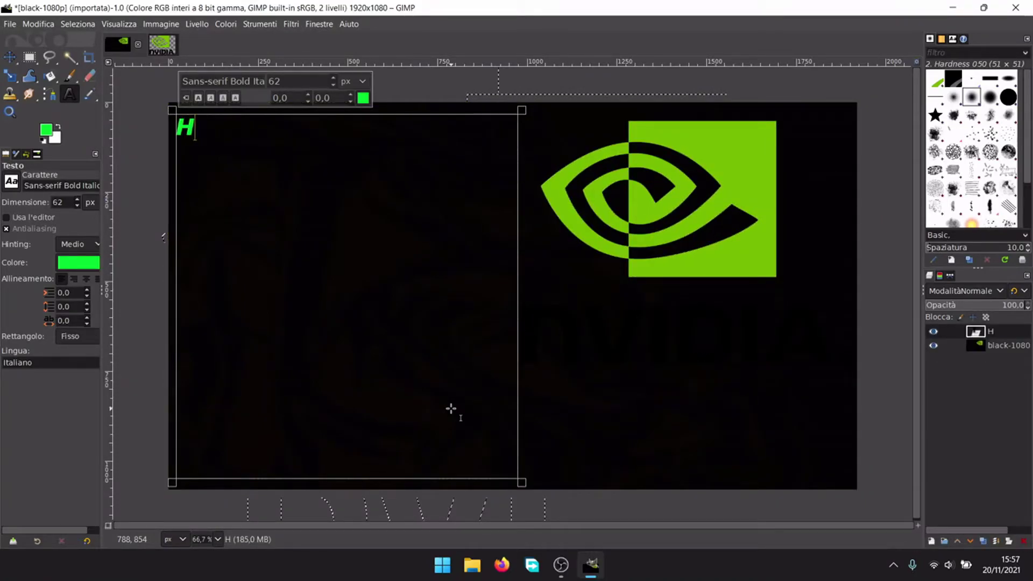
{"action": "type", "text": "ow"}
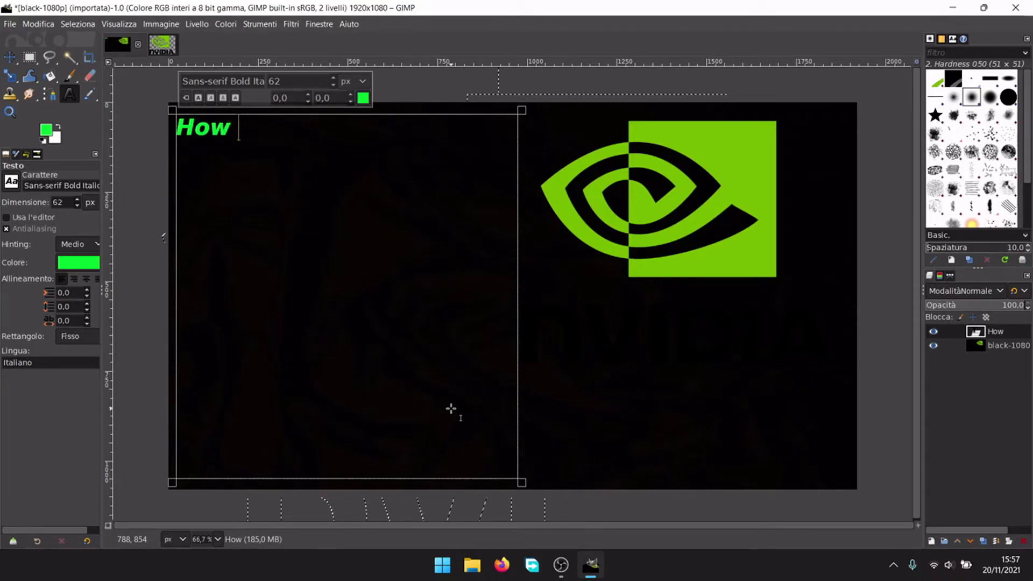
{"action": "type", "text": " to Creae"}
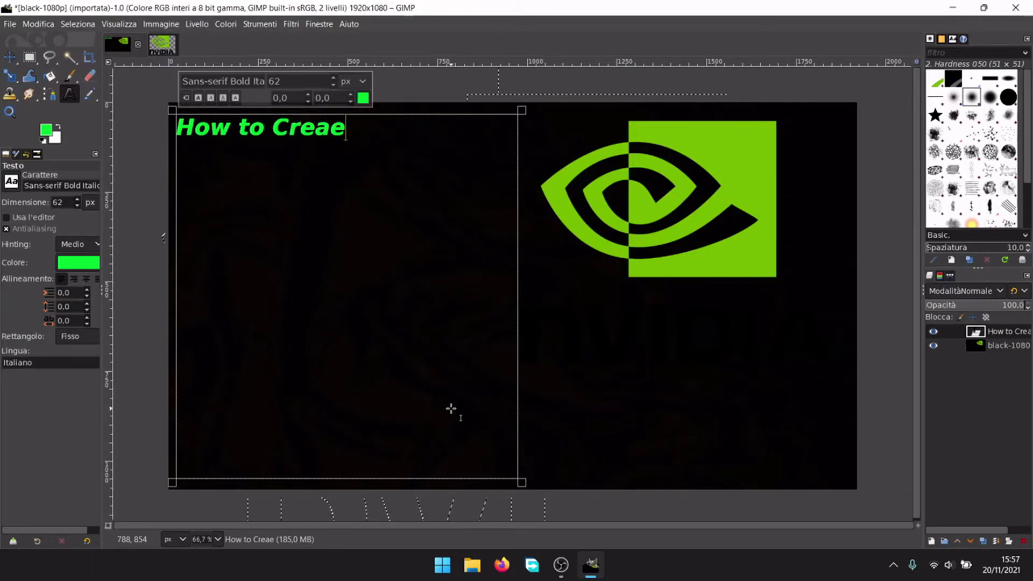
{"action": "key", "text": "BackSpace"}
{"action": "type", "text": "te"}
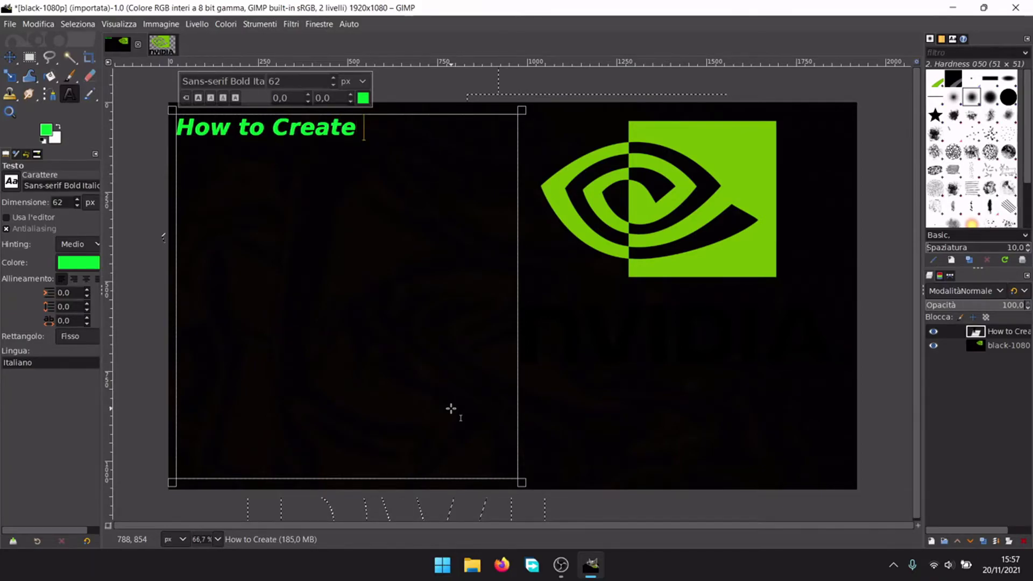
{"action": "type", "text": " Youtube "}
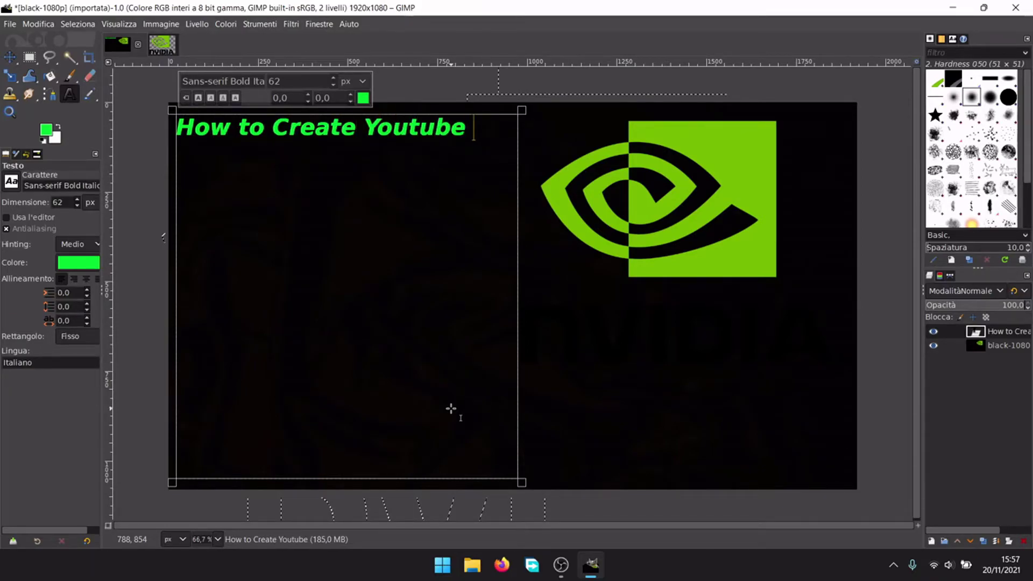
{"action": "type", "text": "Thum"}
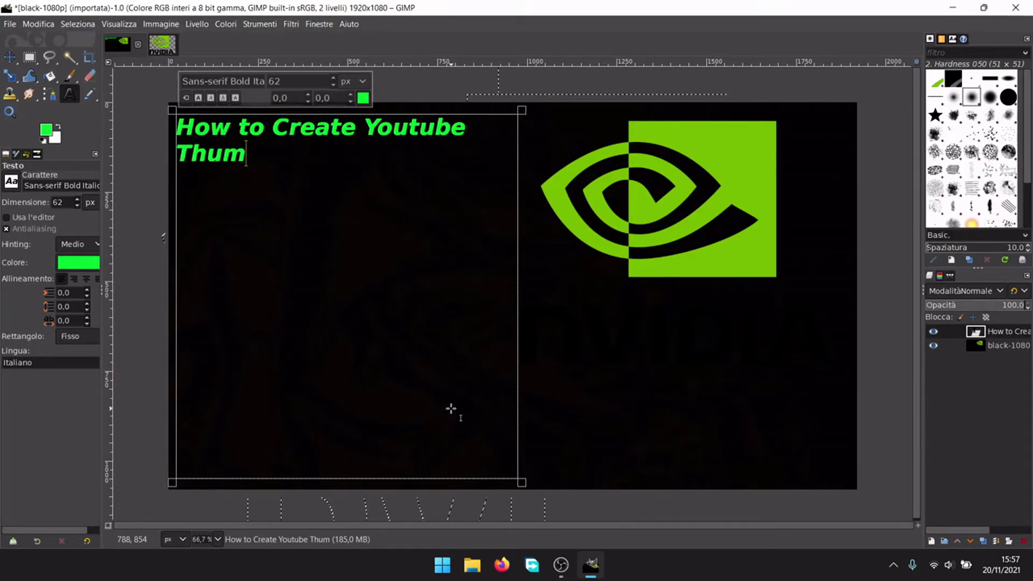
{"action": "type", "text": "bnails "}
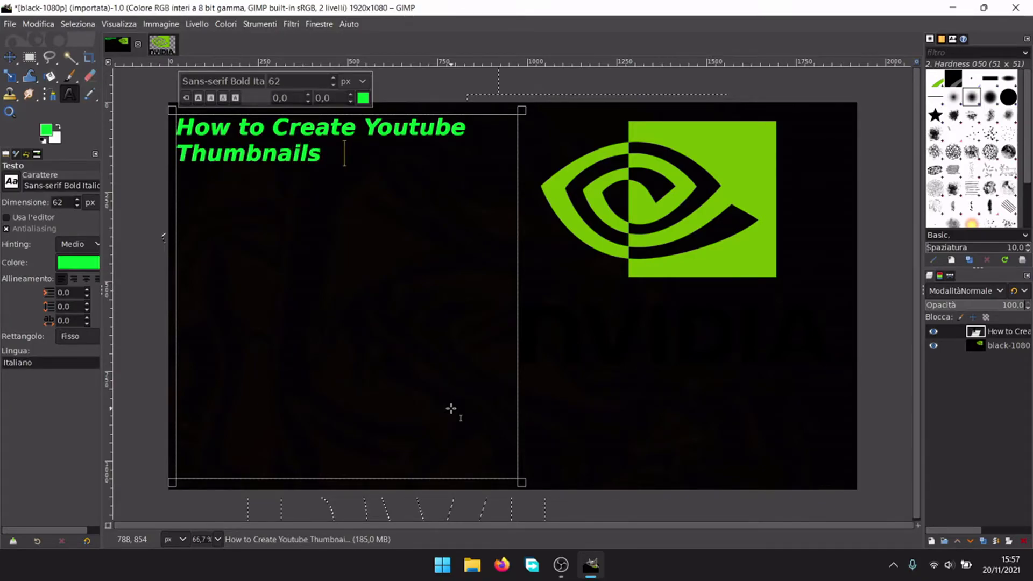
{"action": "type", "text": "using GIMP"}
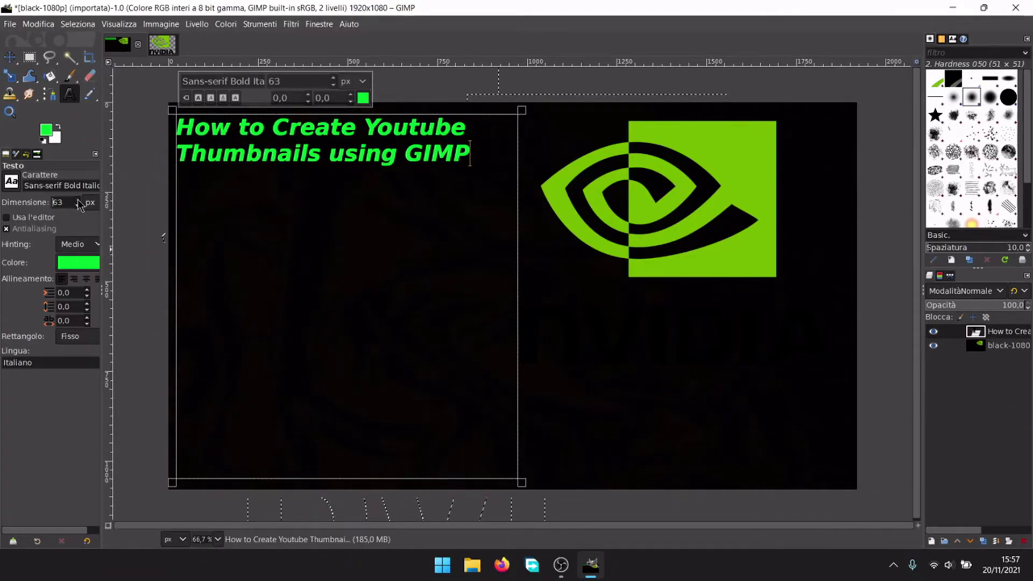
Restyle the title as 145 px upright Sans-serif Bold and finish editing the text
{"action": "scroll", "coordinate": [78, 204], "scroll_direction": "up", "scroll_amount": 20}
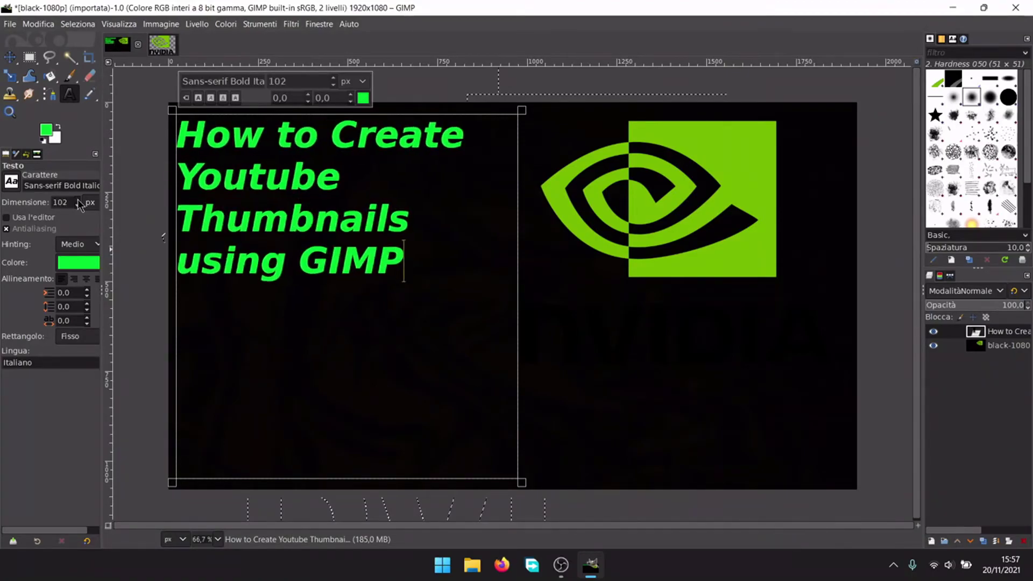
{"action": "scroll", "coordinate": [78, 204], "scroll_direction": "up", "scroll_amount": 17}
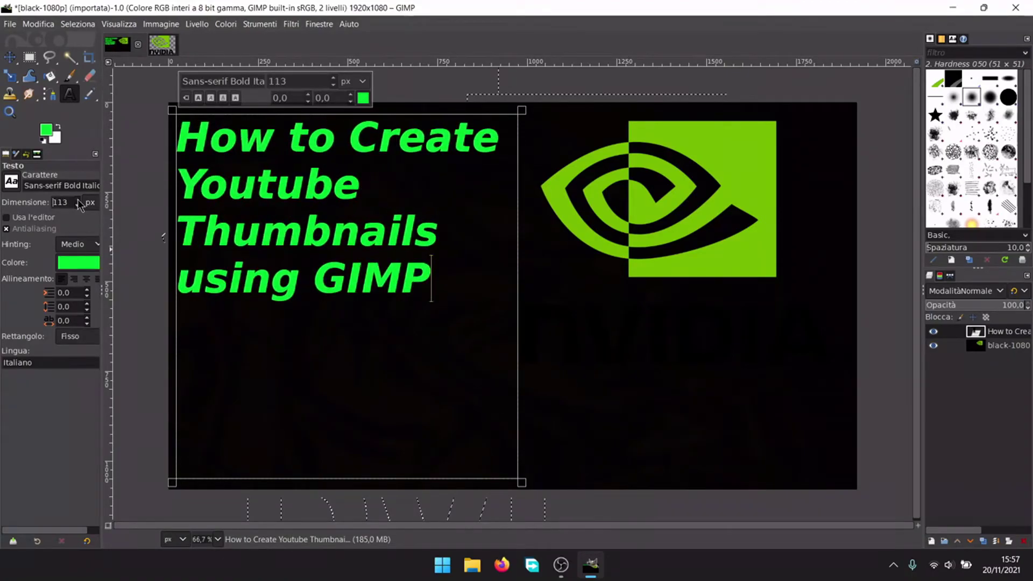
{"action": "left_click", "coordinate": [18, 185]}
{"action": "scroll", "coordinate": [32, 217], "scroll_direction": "up", "scroll_amount": 1}
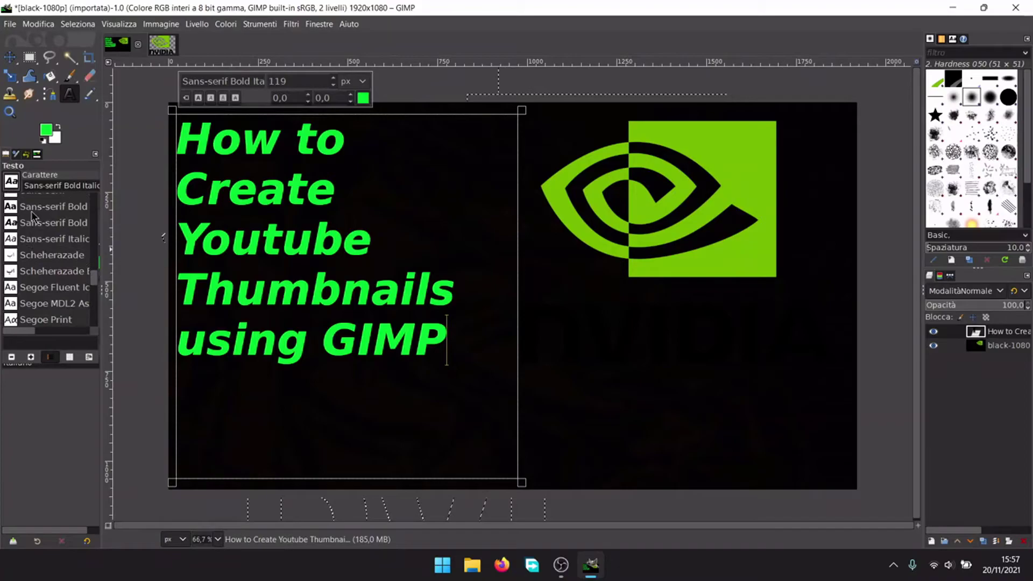
{"action": "left_click", "coordinate": [33, 210]}
{"action": "scroll", "coordinate": [77, 202], "scroll_direction": "up", "scroll_amount": 3}
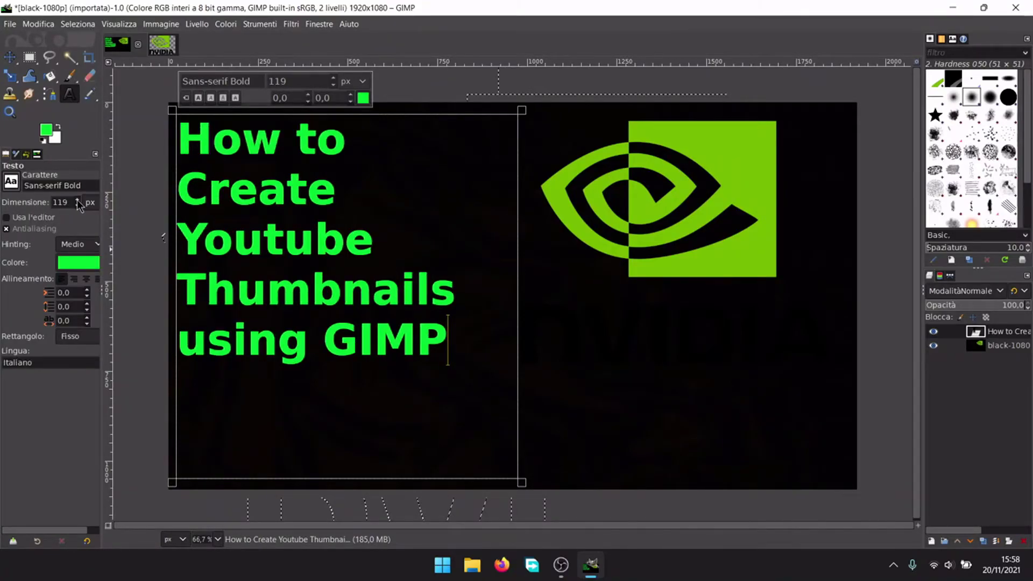
{"action": "scroll", "coordinate": [77, 203], "scroll_direction": "up", "scroll_amount": 20}
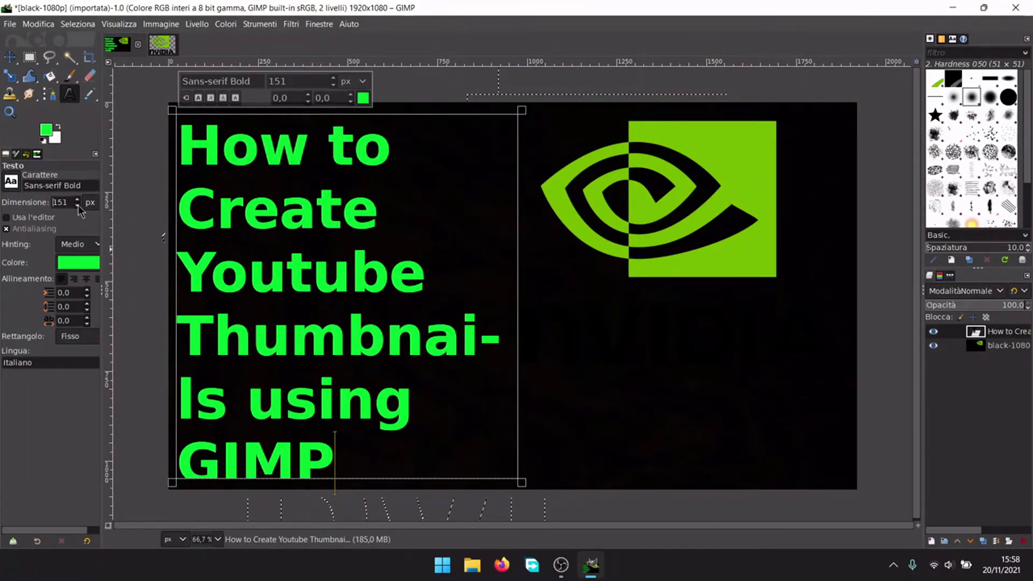
{"action": "scroll", "coordinate": [78, 205], "scroll_direction": "down", "scroll_amount": 4}
{"action": "scroll", "coordinate": [78, 205], "scroll_direction": "down", "scroll_amount": 2}
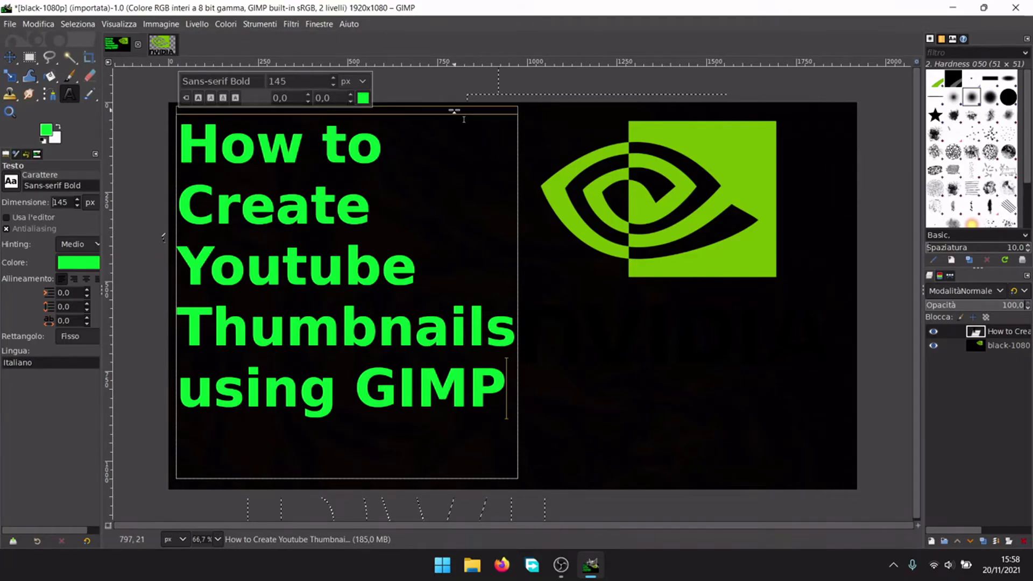
{"action": "left_click", "coordinate": [602, 172]}
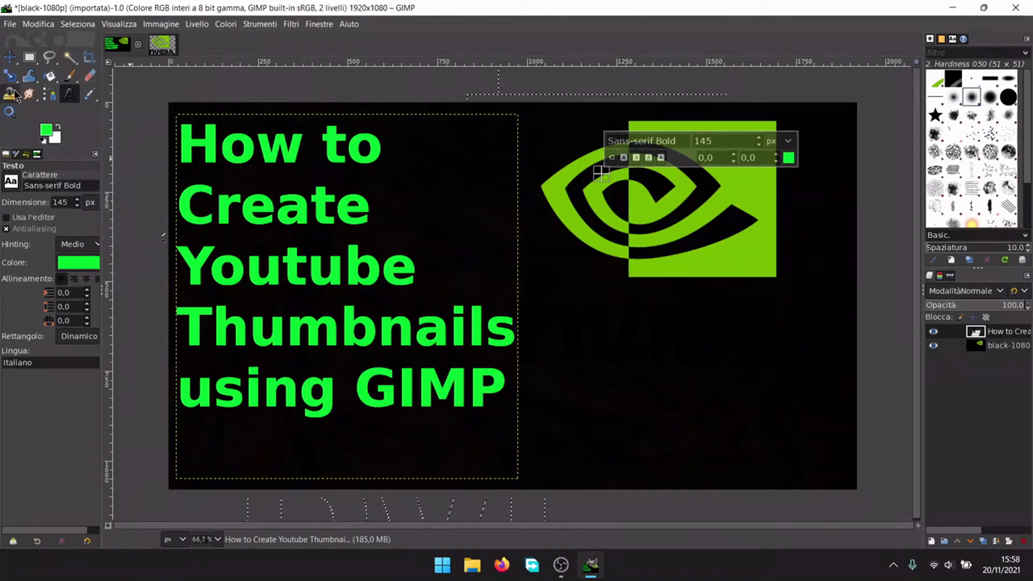
Start Export As from the File menu and rename the file to 'test'
{"action": "left_click", "coordinate": [11, 25]}
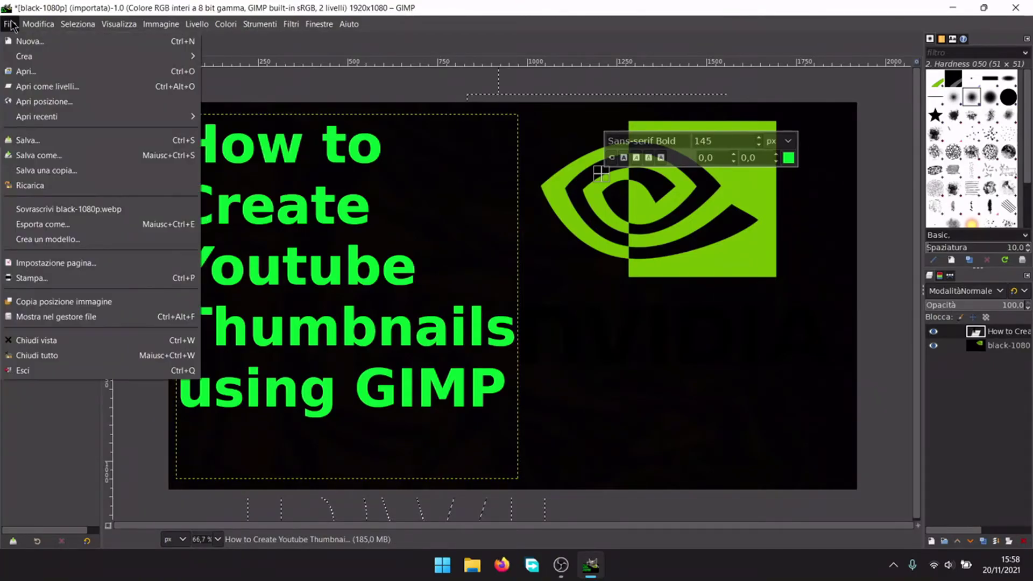
{"action": "left_click", "coordinate": [43, 225]}
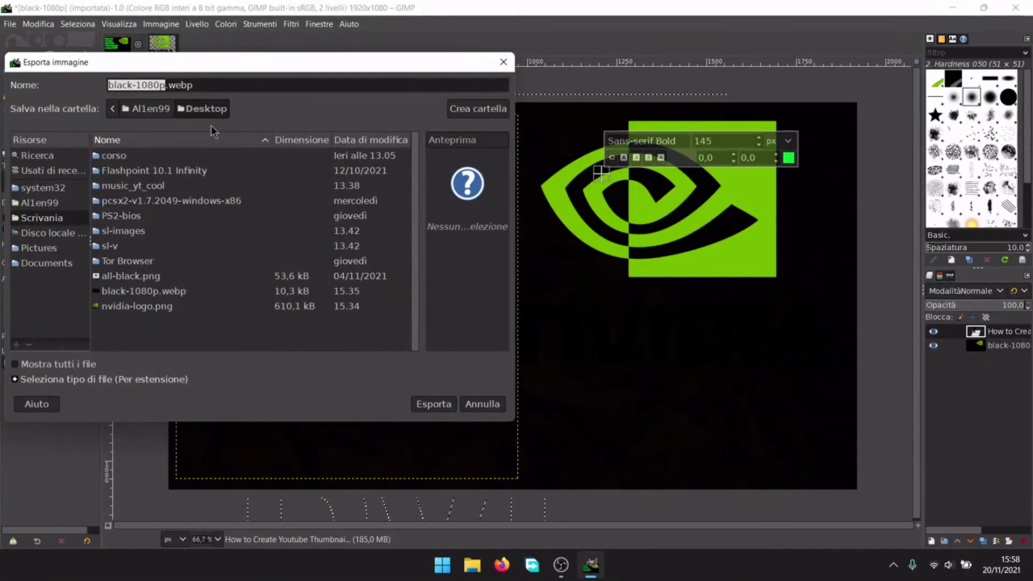
{"action": "left_click_drag", "start_coordinate": [166, 84], "coordinate": [139, 85]}
{"action": "key", "text": "BackSpace"}
{"action": "key", "text": "BackSpace"}
{"action": "key", "text": "BackSpace"}
{"action": "key", "text": "BackSpace"}
{"action": "key", "text": "BackSpace"}
{"action": "key", "text": "BackSpace"}
{"action": "key", "text": "BackSpace"}
{"action": "type", "text": "test"}
Choose JPEG as the file type and export test.jpg with the default JPEG options
{"action": "left_click", "coordinate": [70, 380]}
{"action": "scroll", "coordinate": [392, 363], "scroll_direction": "down", "scroll_amount": 4}
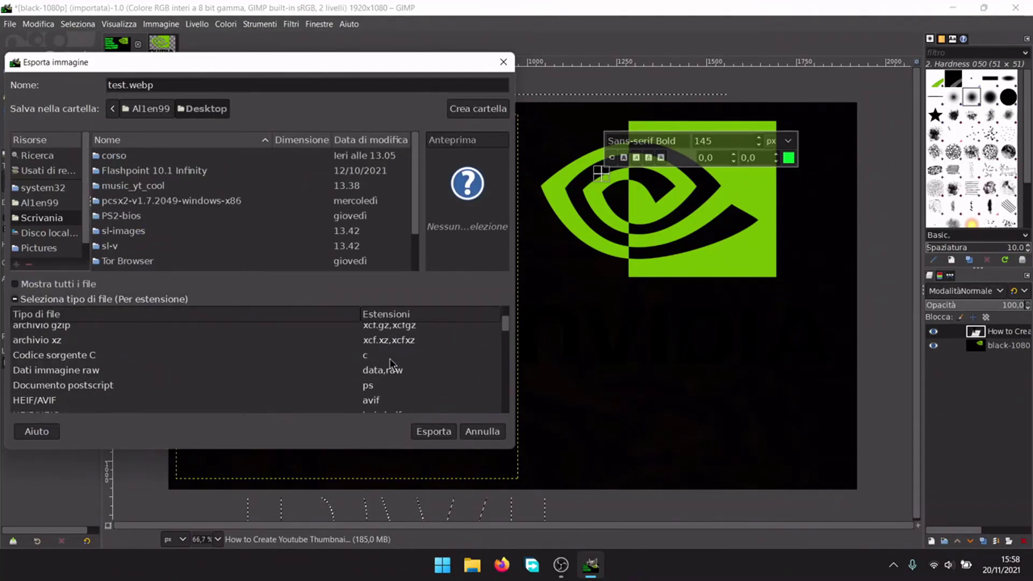
{"action": "scroll", "coordinate": [392, 365], "scroll_direction": "down", "scroll_amount": 1}
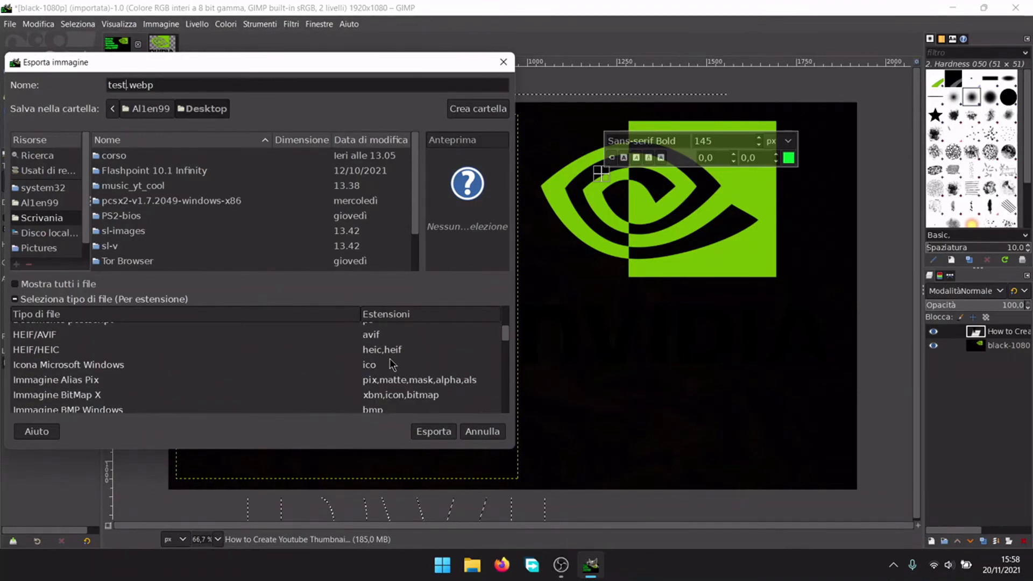
{"action": "scroll", "coordinate": [388, 365], "scroll_direction": "down", "scroll_amount": 4}
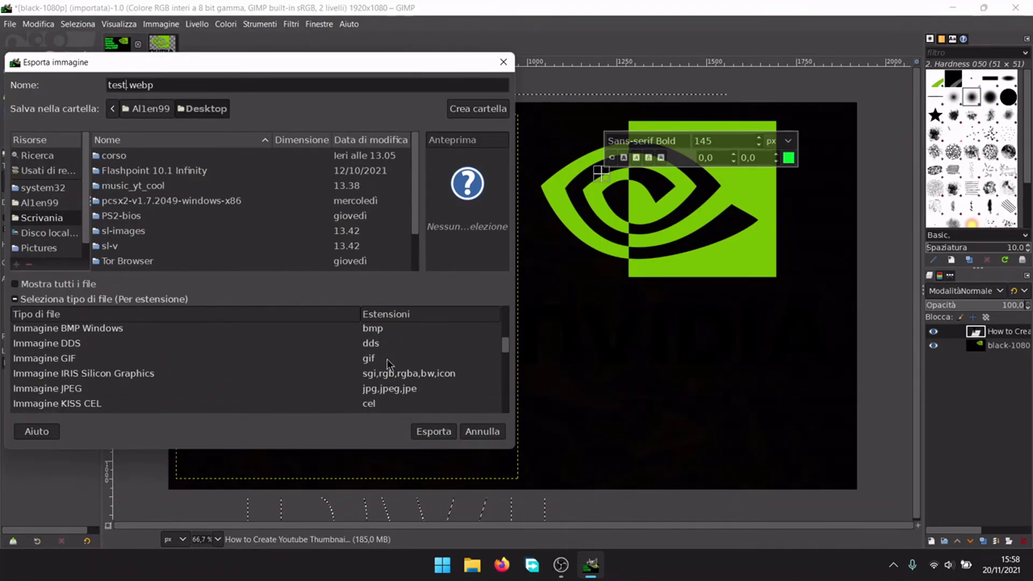
{"action": "left_click", "coordinate": [388, 390]}
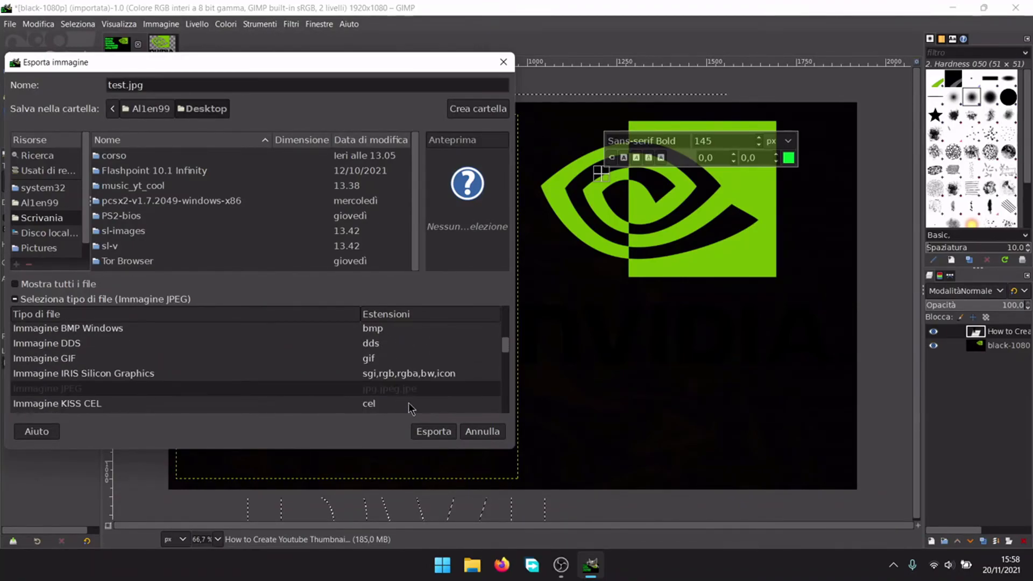
{"action": "left_click", "coordinate": [435, 431]}
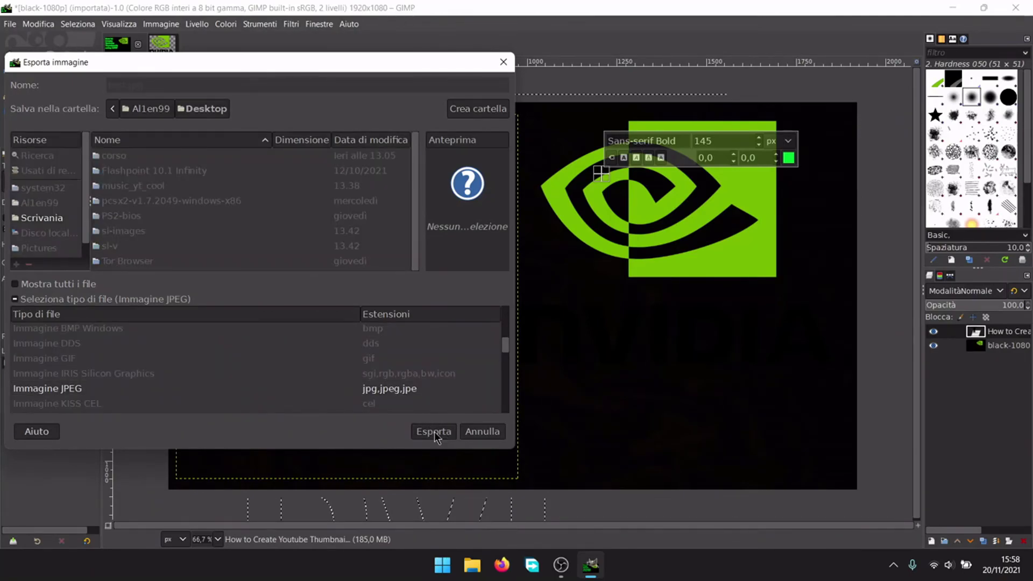
{"action": "left_click", "coordinate": [571, 431]}
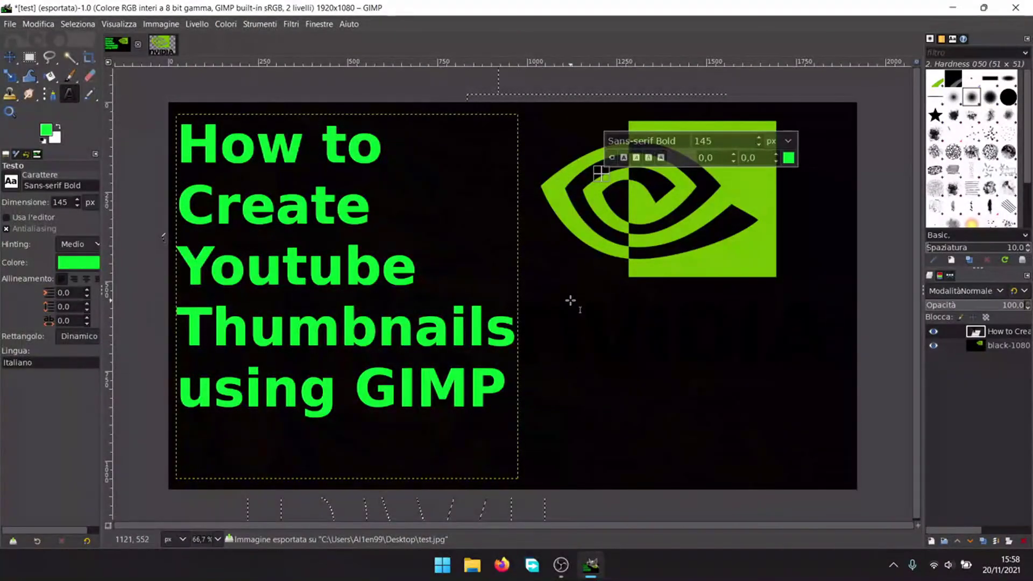
Quit GIMP discarding changes, then open test.jpg in Photos as the default .jpg viewer and close it
{"action": "left_click", "coordinate": [1018, 8]}
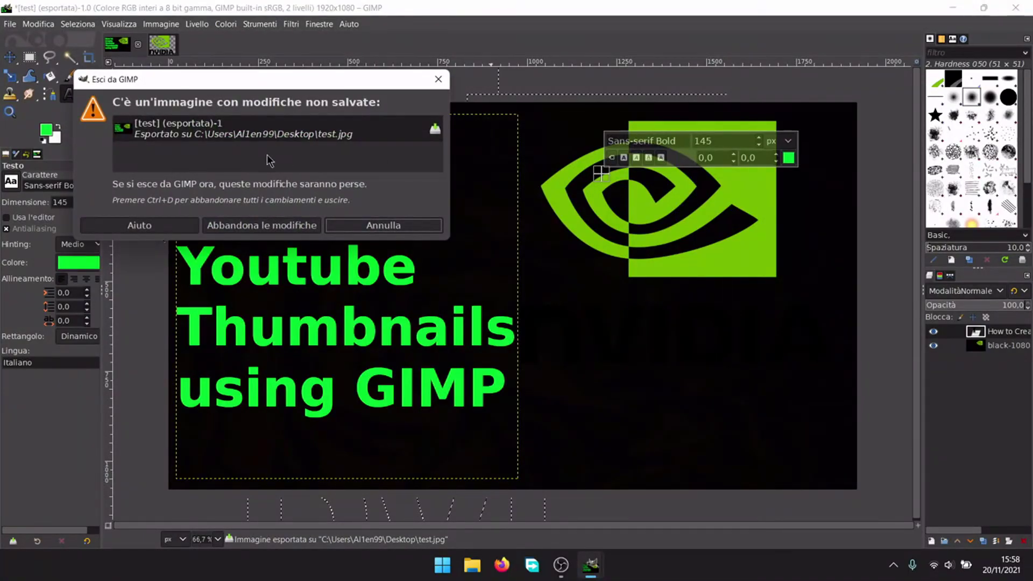
{"action": "left_click", "coordinate": [235, 225]}
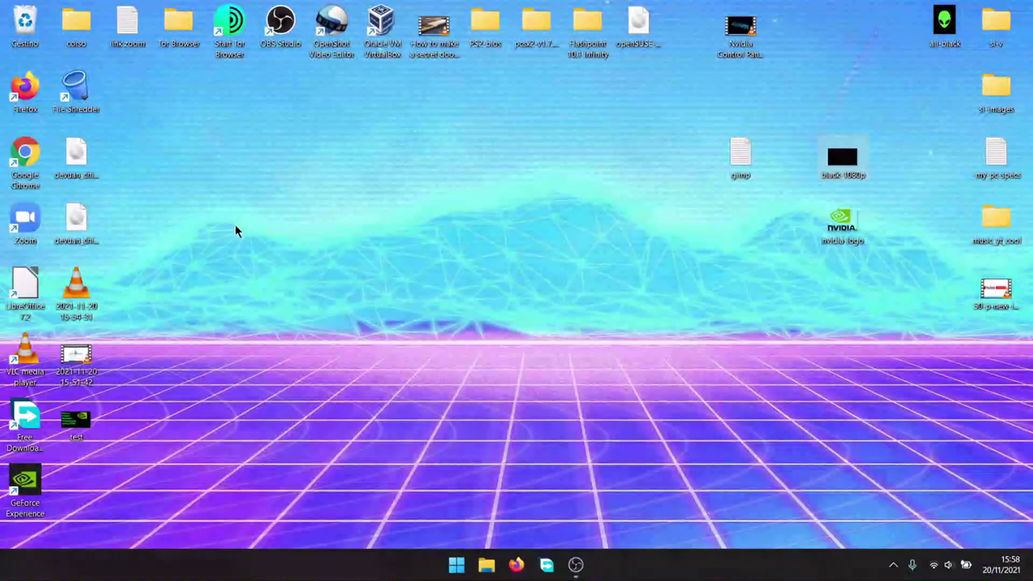
{"action": "double_click", "coordinate": [76, 421]}
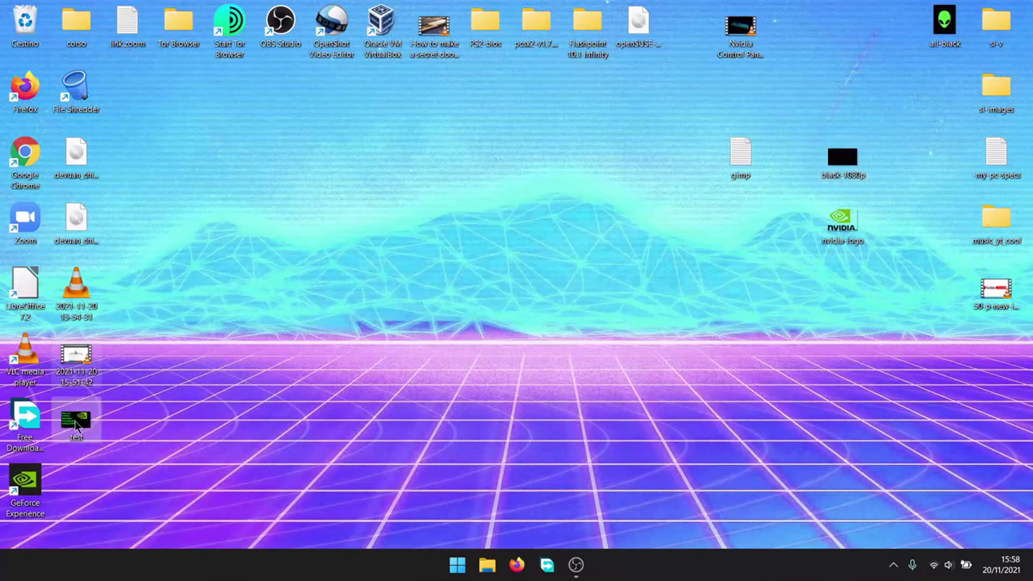
{"action": "left_click", "coordinate": [443, 435]}
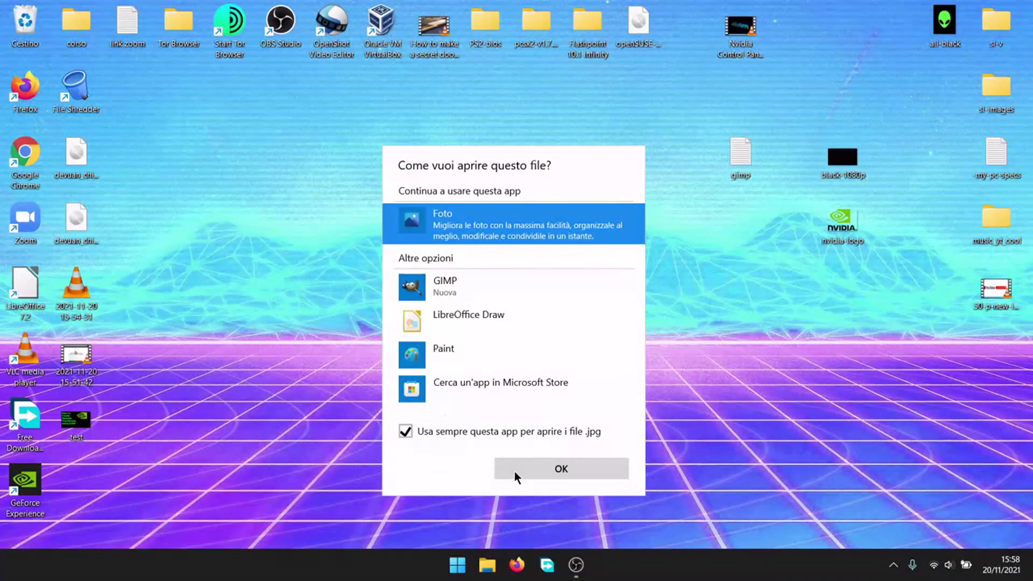
{"action": "left_click", "coordinate": [514, 471]}
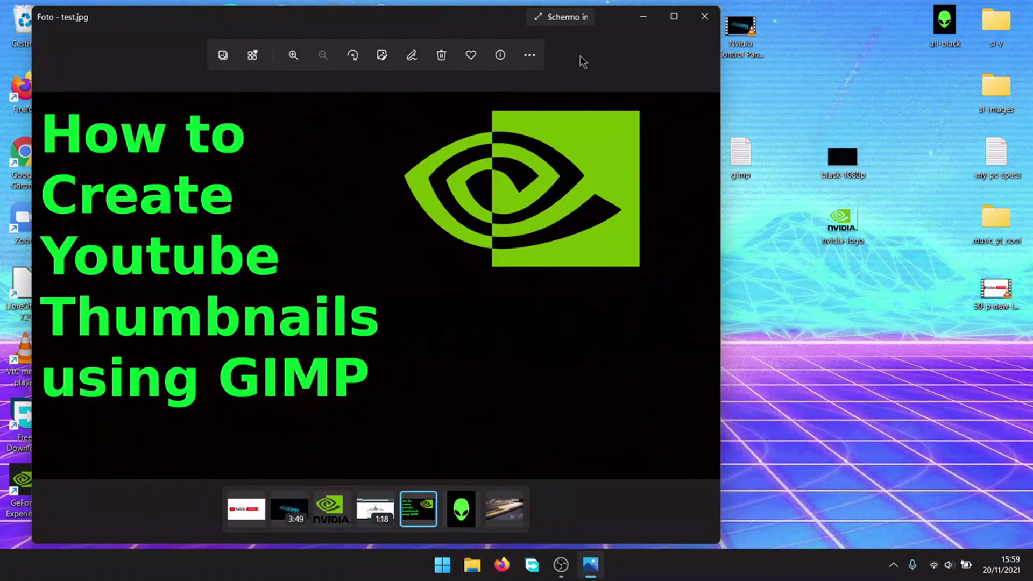
{"action": "left_click", "coordinate": [705, 17]}
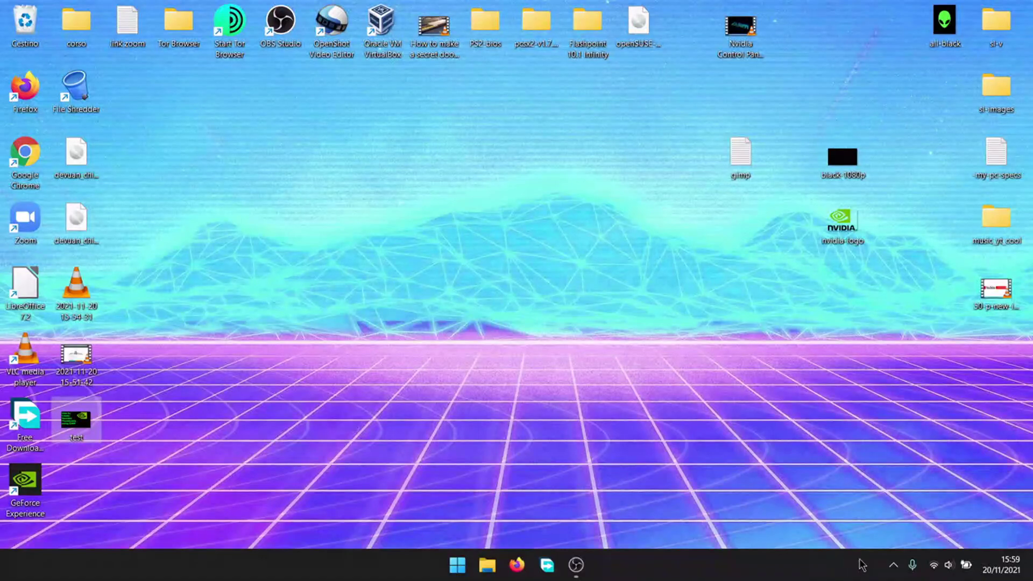